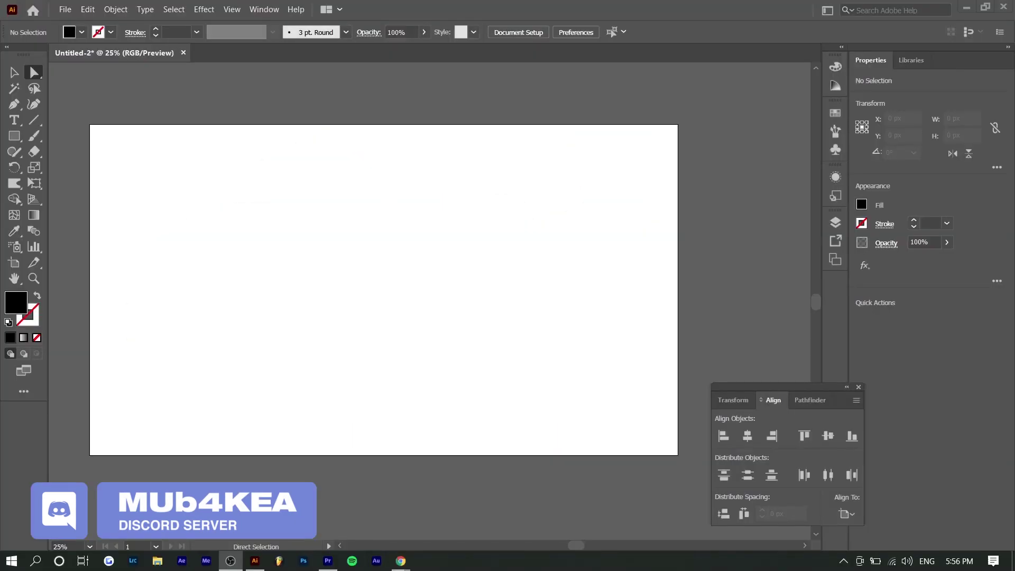
Add the text "drip" to the artboard and enlarge it to about 1067 px wide.
left_click(335, 192)
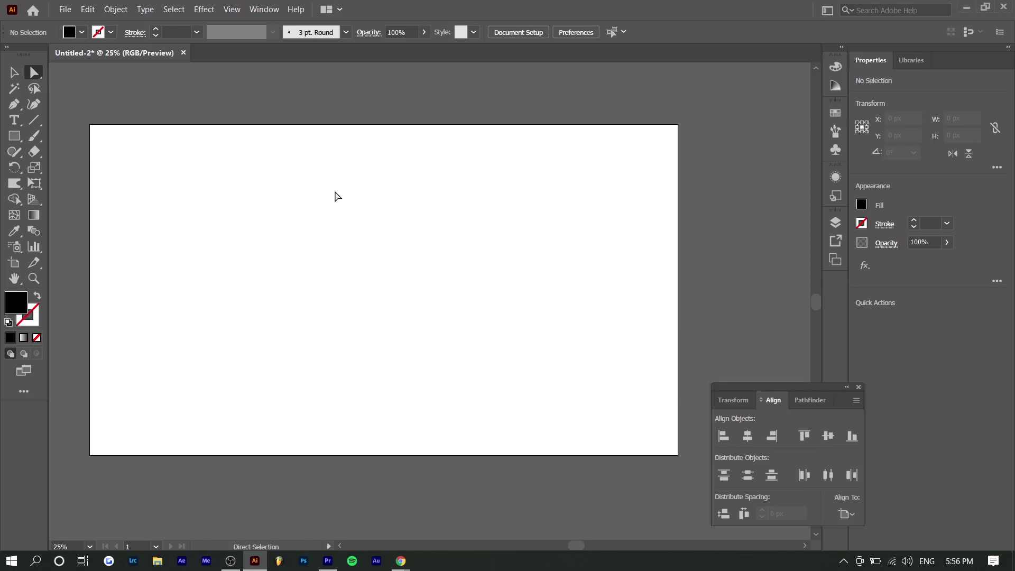
left_click(14, 120)
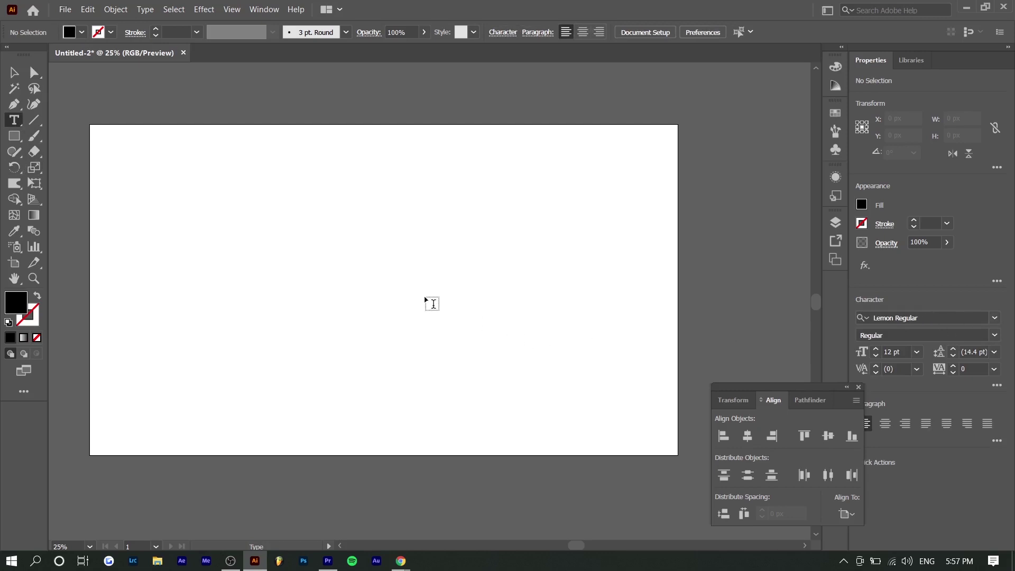
left_click(306, 246)
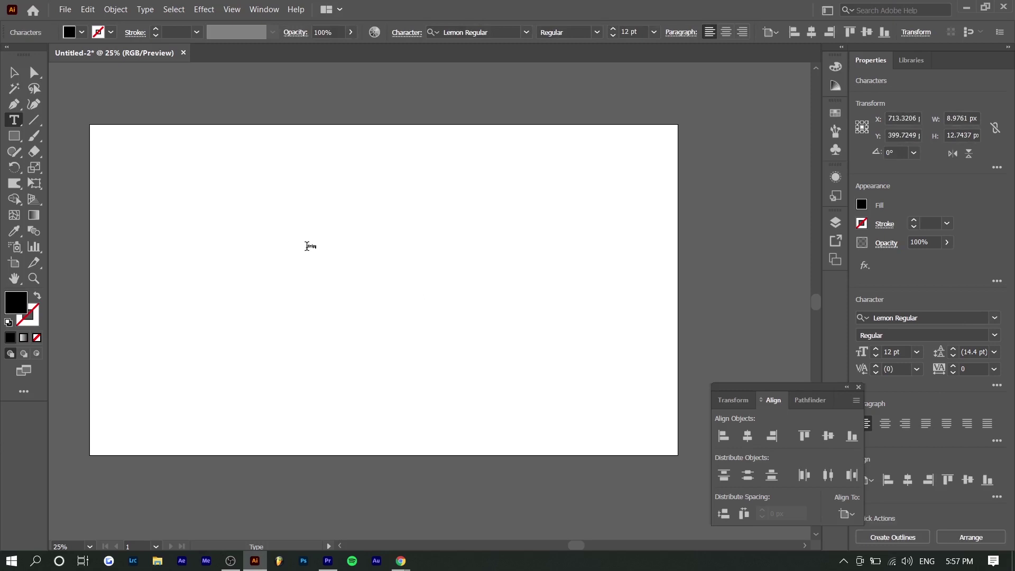
left_click(34, 72)
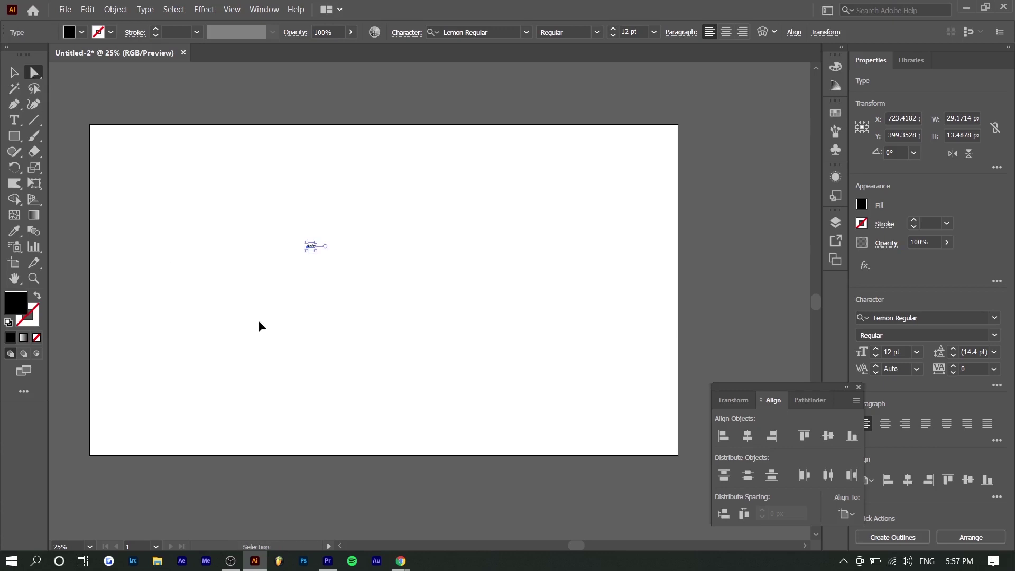
left_click_drag(315, 248, 634, 410)
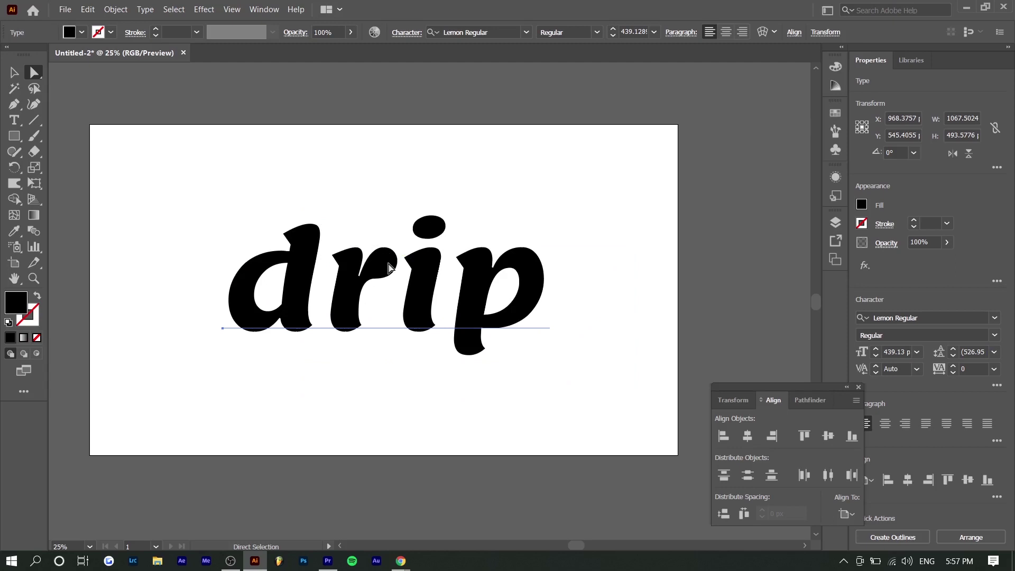
left_click(87, 143)
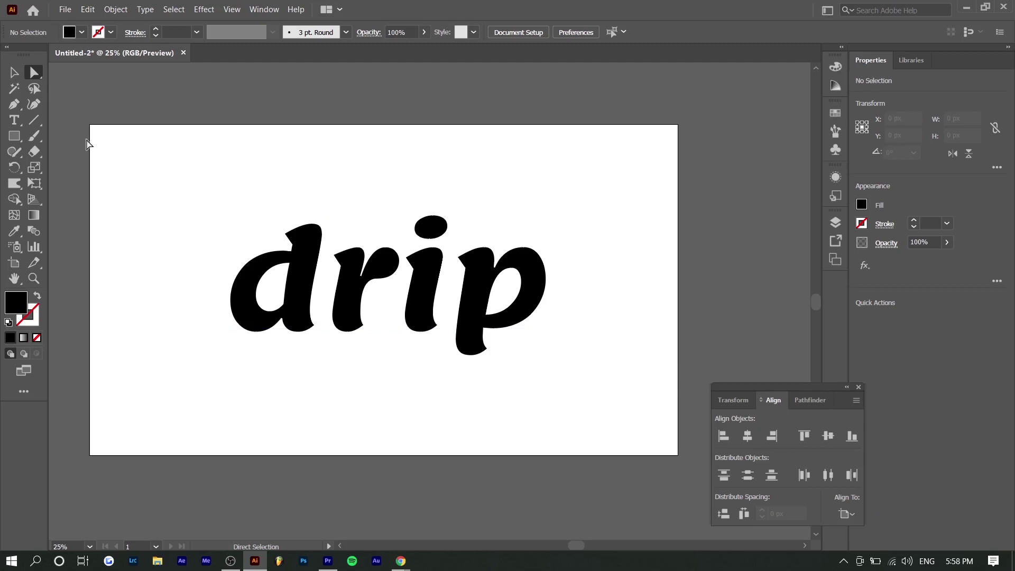
Select the "drip" lettering and convert it to outlines.
left_click_drag(113, 133, 653, 415)
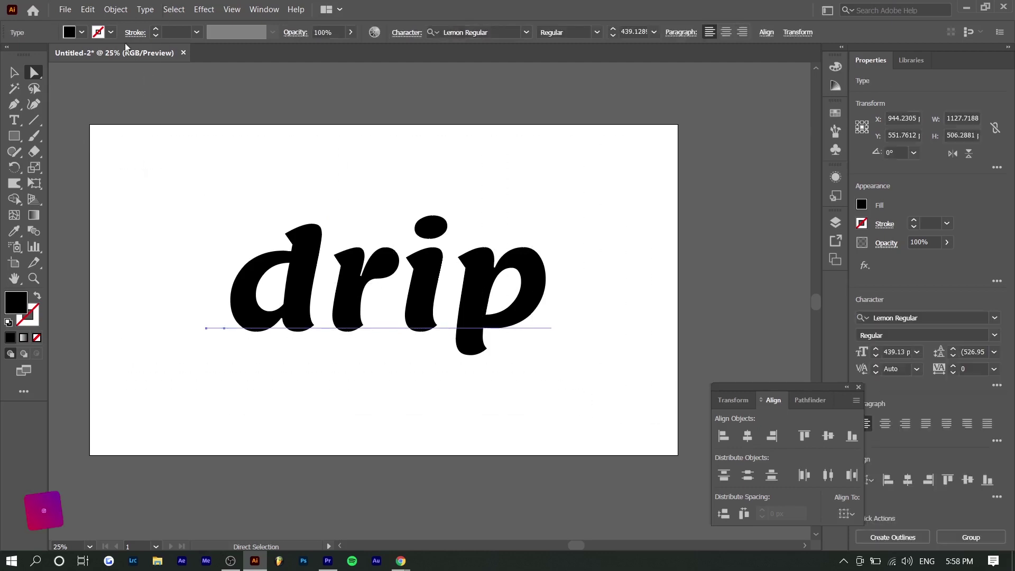
left_click(145, 9)
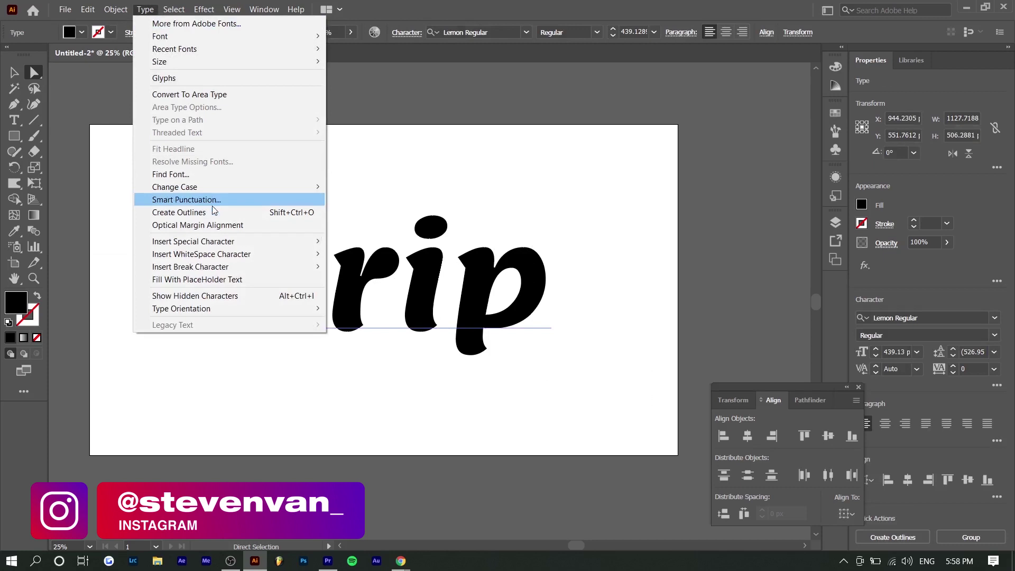
left_click(263, 214)
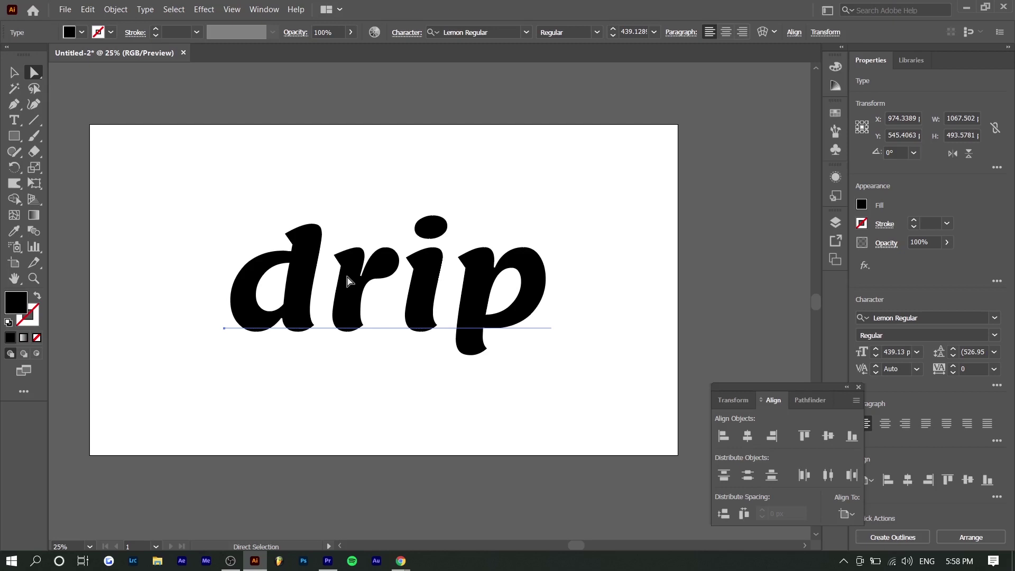
left_click_drag(186, 191, 639, 383)
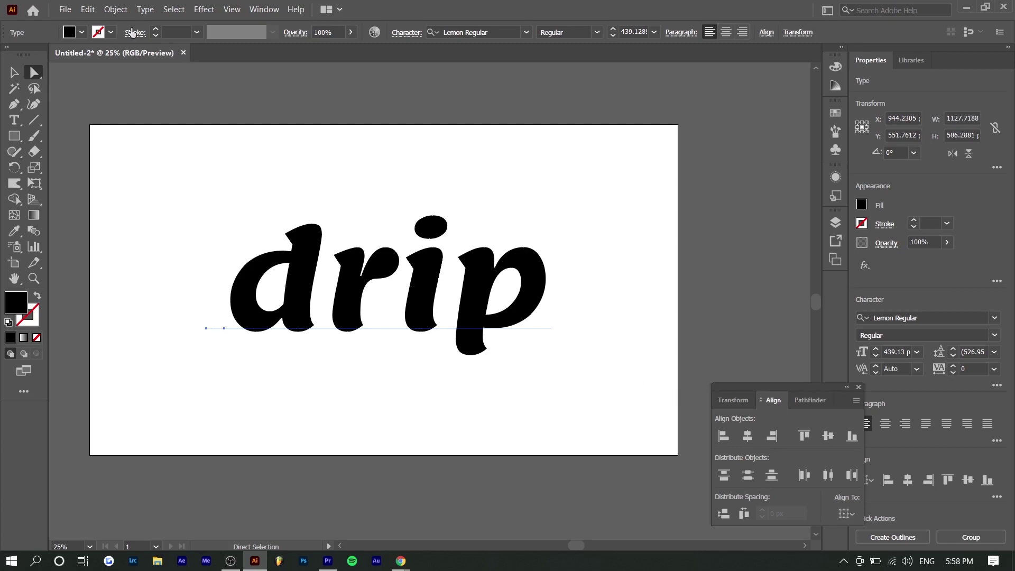
left_click(144, 9)
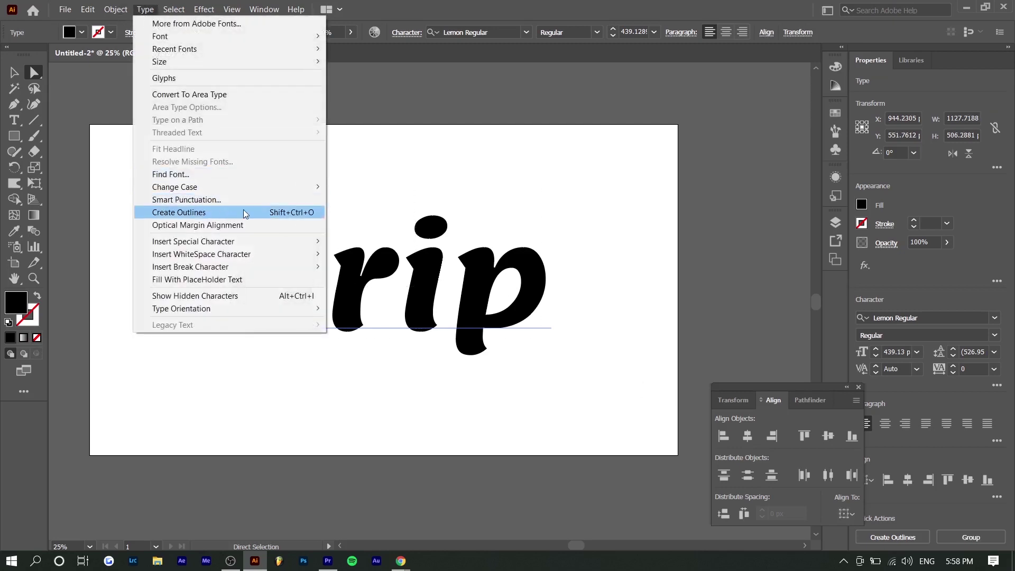
left_click(245, 214)
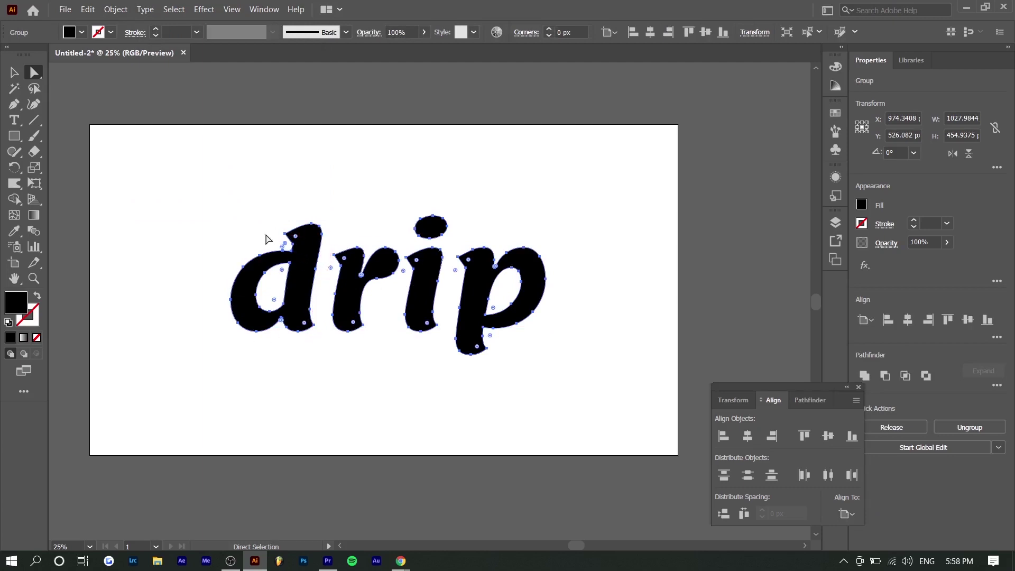
left_click(15, 104)
left_click(34, 104)
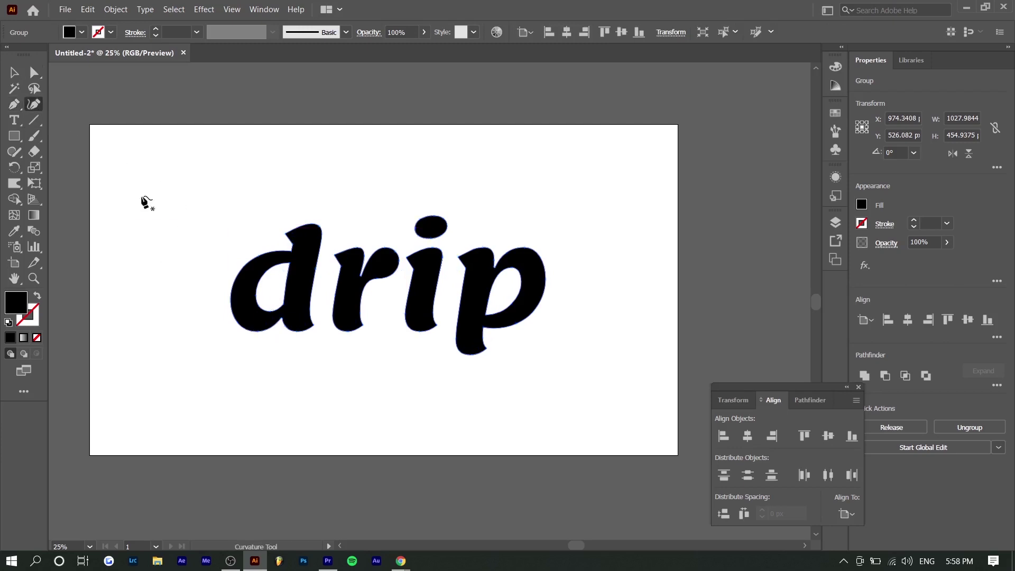
left_click(262, 330)
left_click_drag(271, 388, 269, 384)
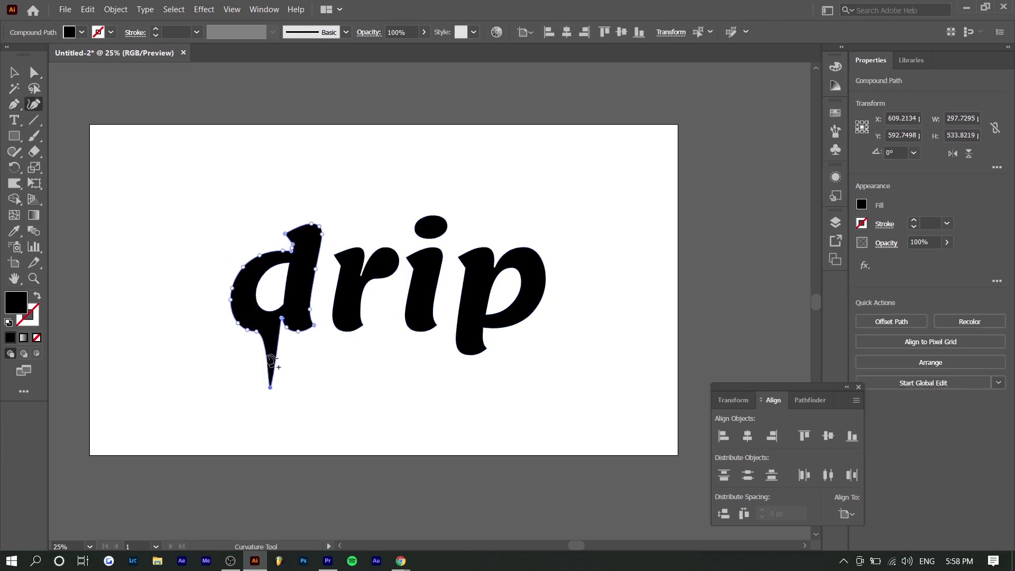
key("ctrl+z")
left_click_drag(258, 332, 286, 373)
key("ctrl+z")
key("ctrl+z")
key("ctrl+z")
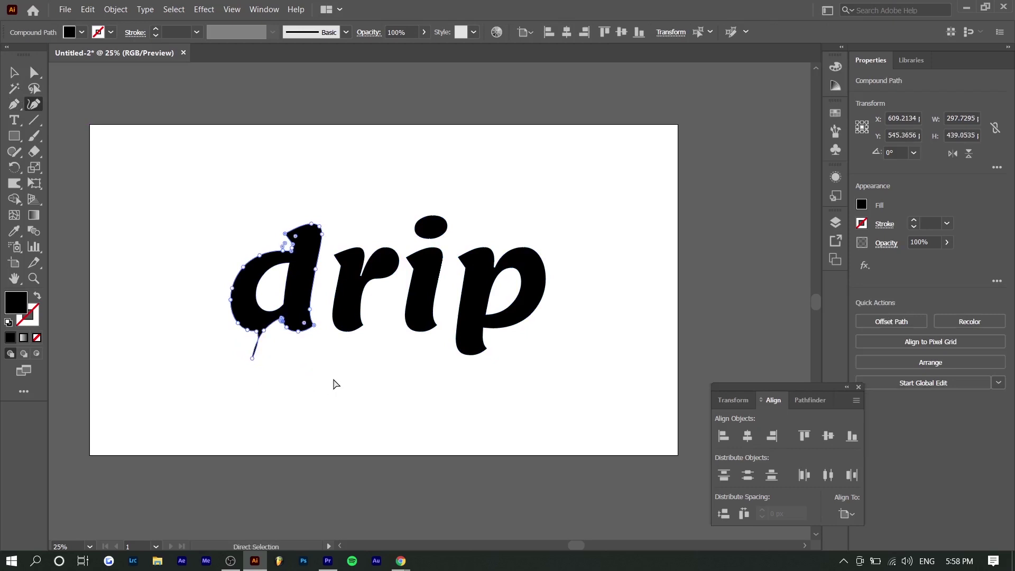
key("a")
left_click(335, 381)
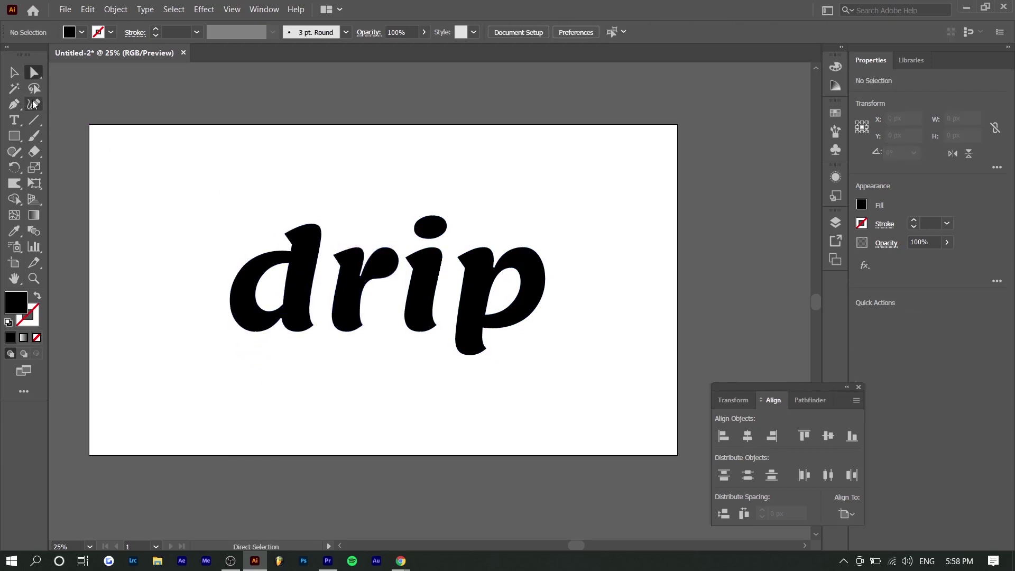
Pull a short drip down from the underside of the r's arm with the Curvature tool.
left_click(33, 103)
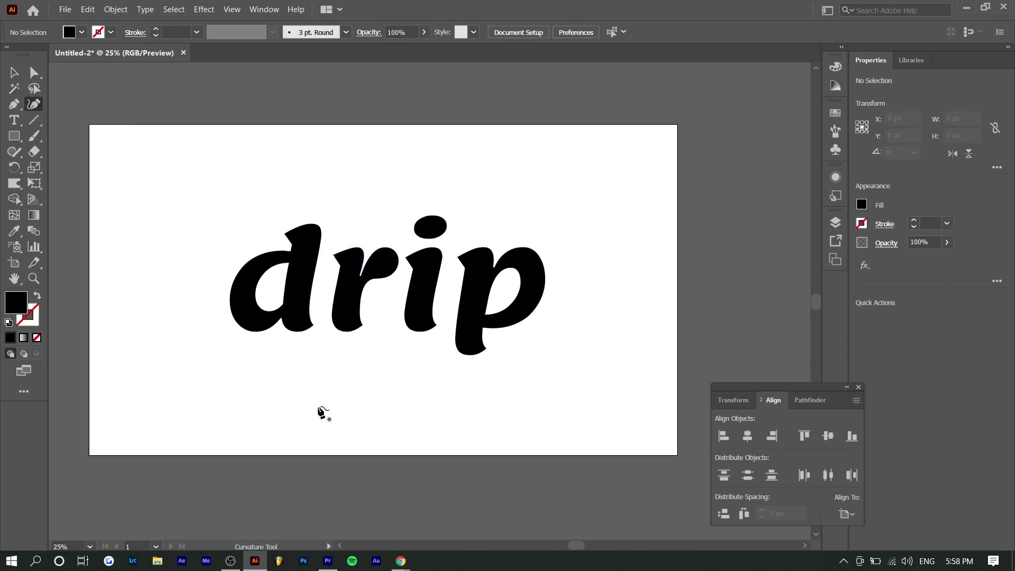
scroll(237, 315, "up", 3, "alt")
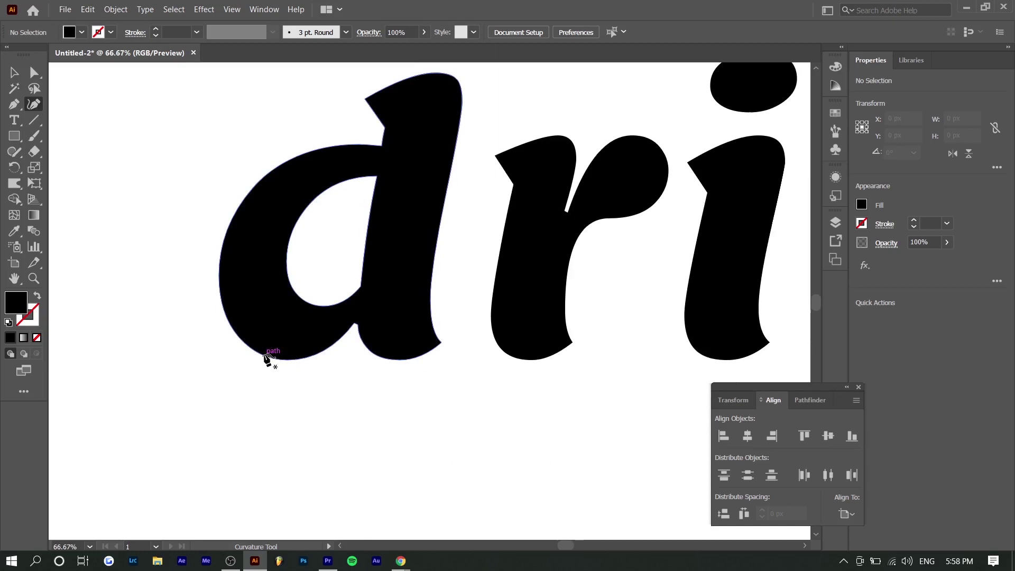
scroll(464, 265, "down", 1, "alt")
scroll(577, 254, "up", 2, "alt")
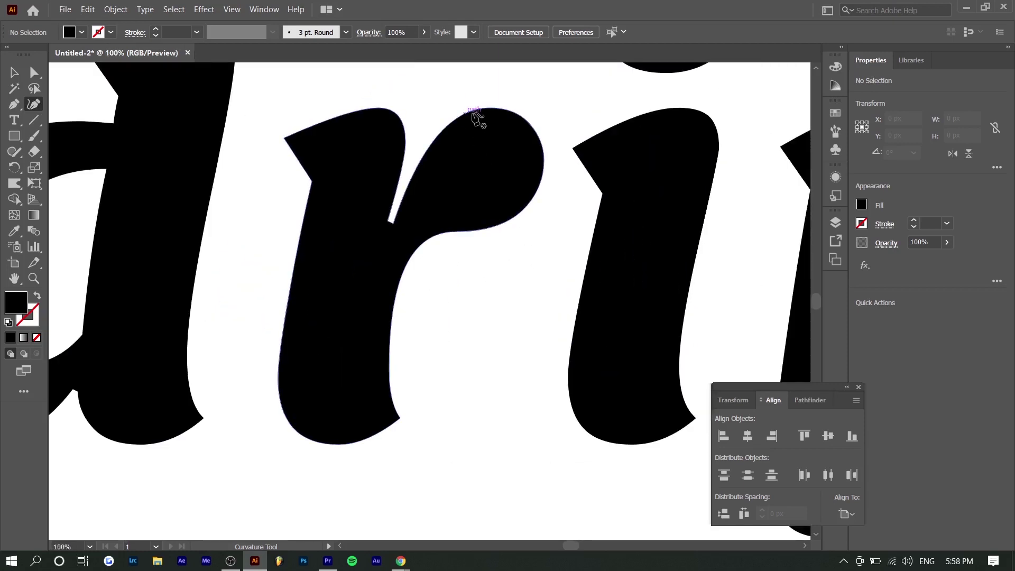
left_click(487, 233)
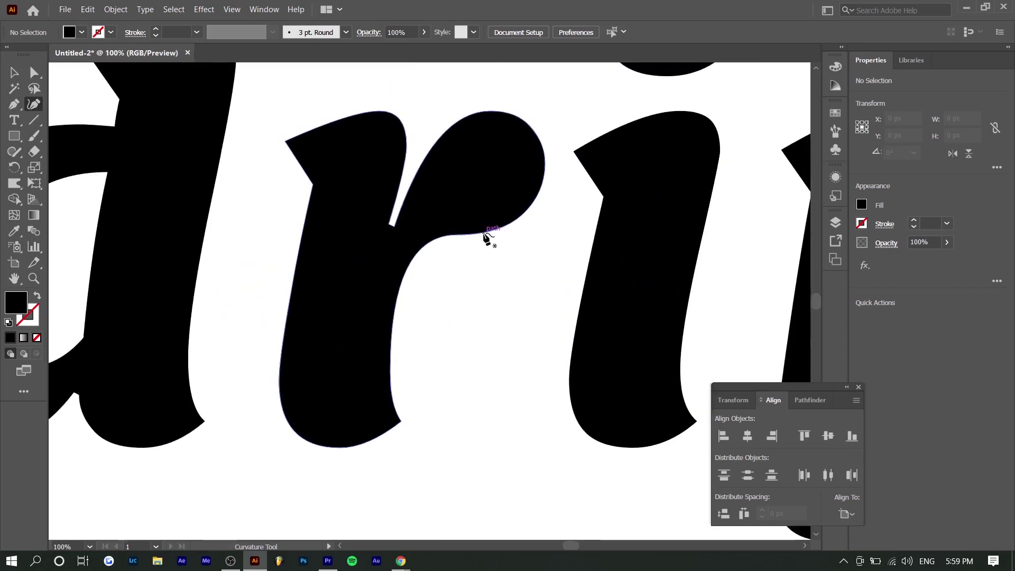
left_click(512, 222)
mouse_move(494, 230)
left_mouse_down()
mouse_move(491, 293)
mouse_move(507, 265)
mouse_move(501, 237)
left_mouse_up()
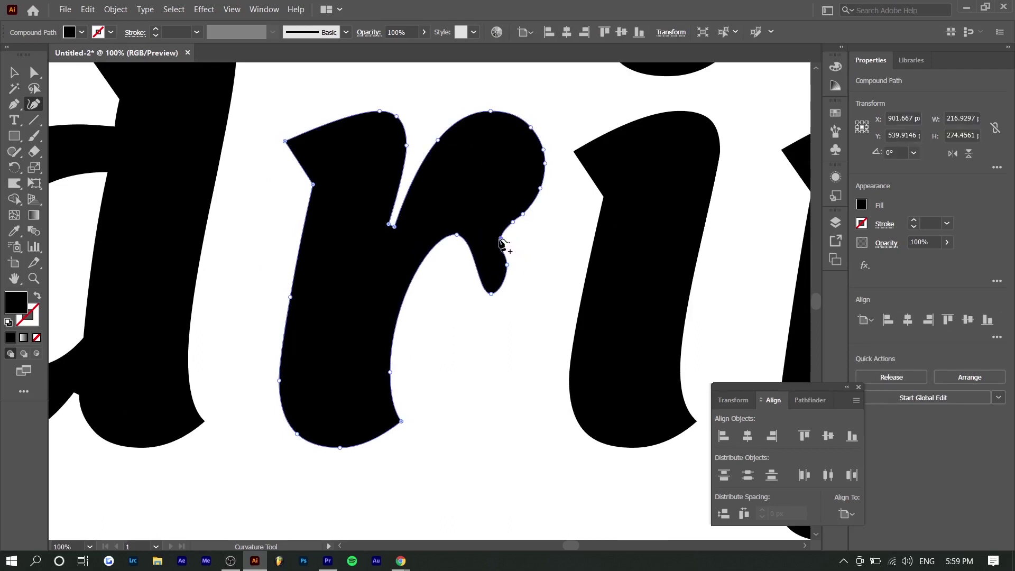
Add and reposition curve points along the r's drip to give it a narrow neck and rounded tip, and deselect the letter.
left_click(463, 242)
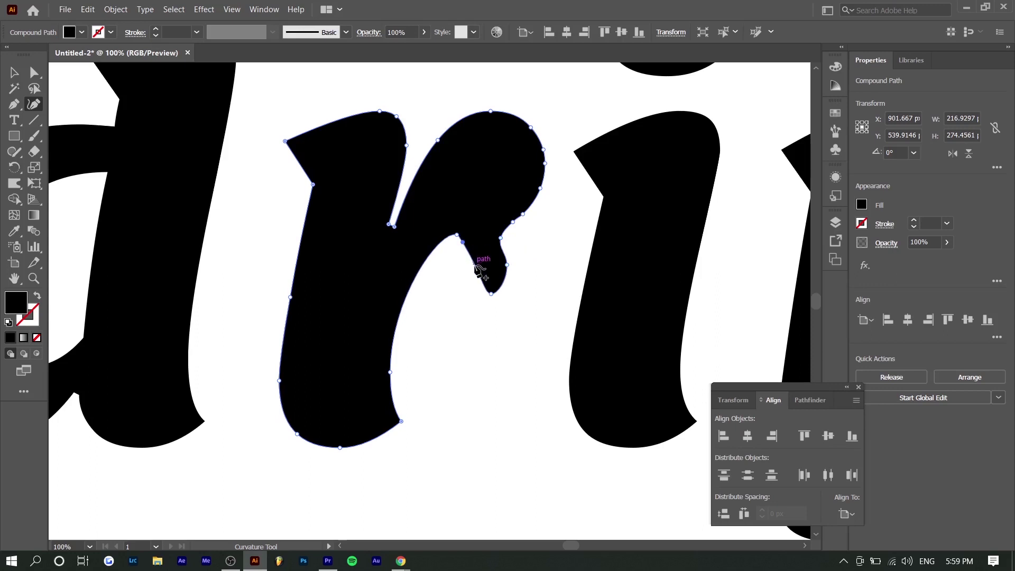
left_click_drag(476, 267, 469, 268)
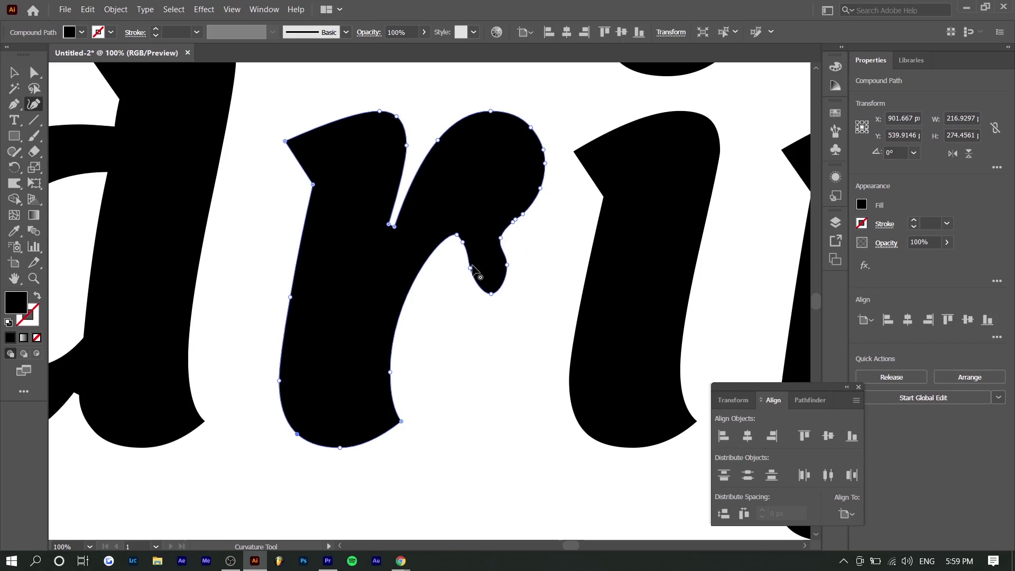
left_click_drag(470, 268, 494, 297)
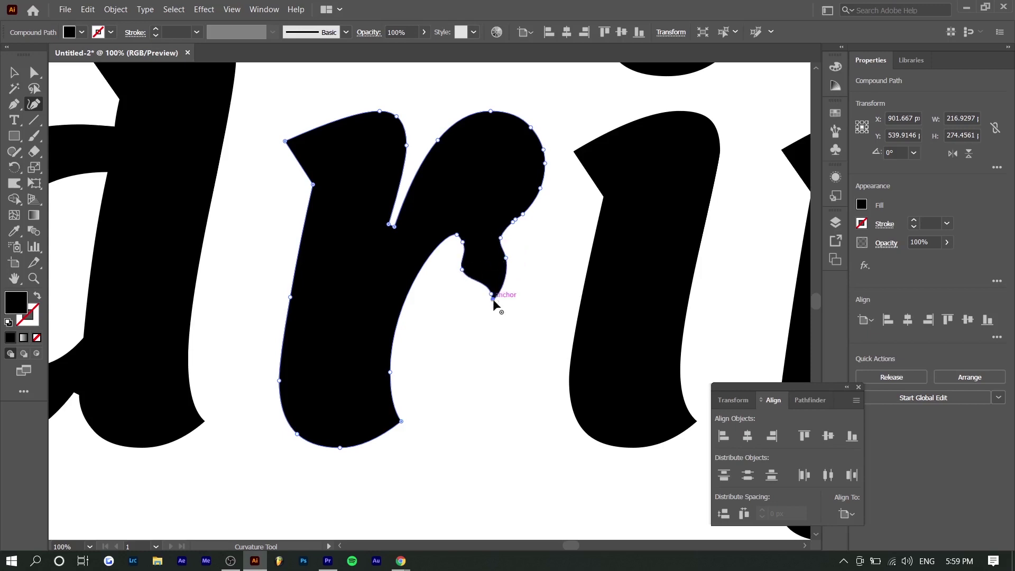
key("ctrl+z")
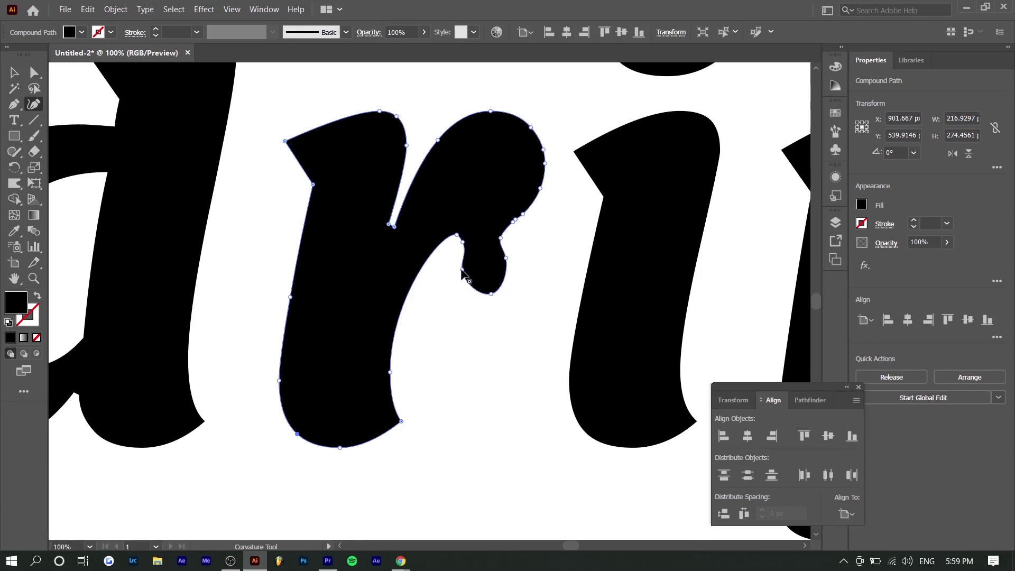
left_click_drag(461, 271, 459, 275)
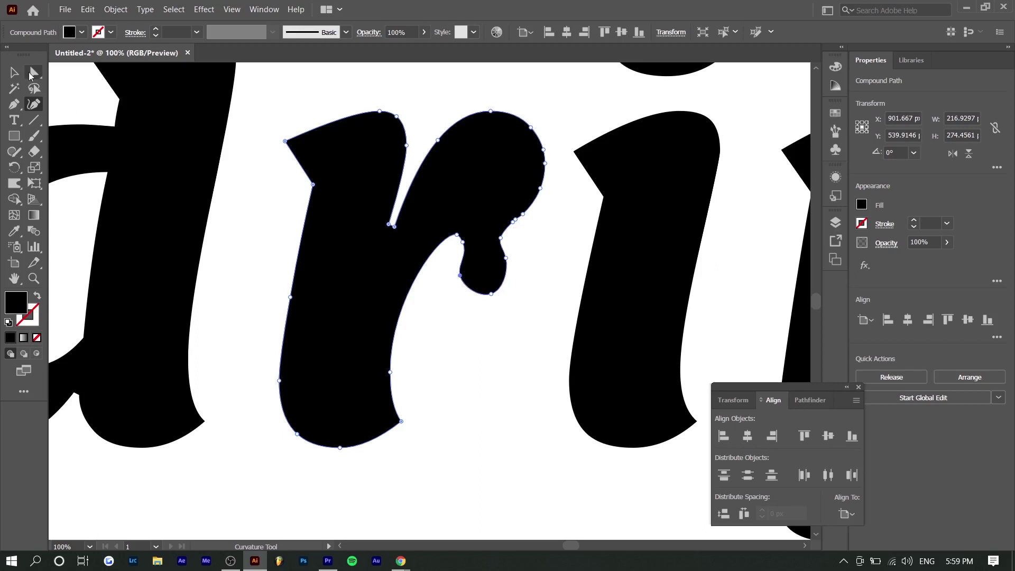
left_click(34, 72)
scroll(287, 289, "down", 3)
left_click(272, 289)
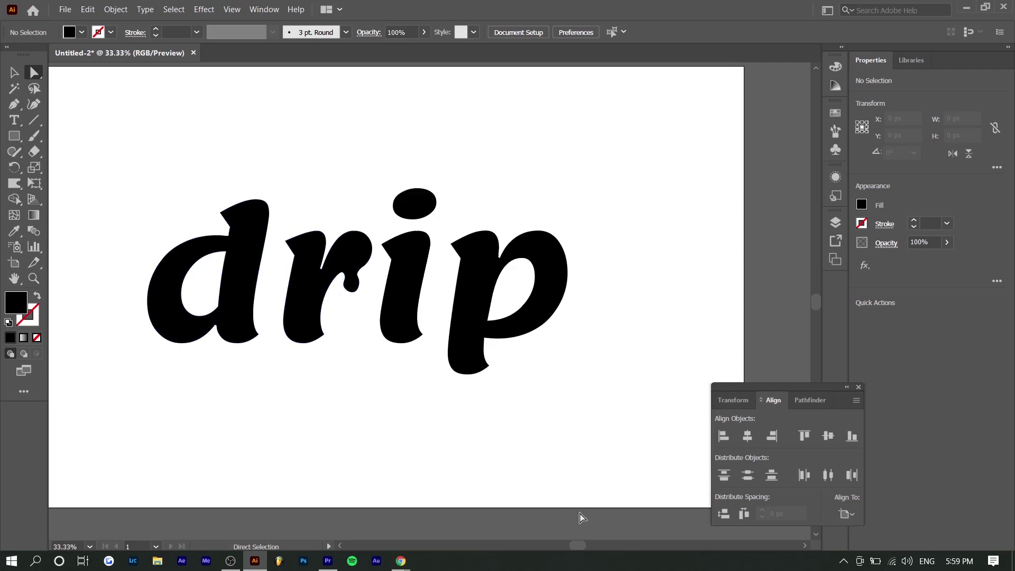
Shape the Warp tool's brush as a tall, narrow oval and pull a drip down from the underside of the p's bowl.
left_click_drag(575, 544, 572, 544)
left_click(14, 183)
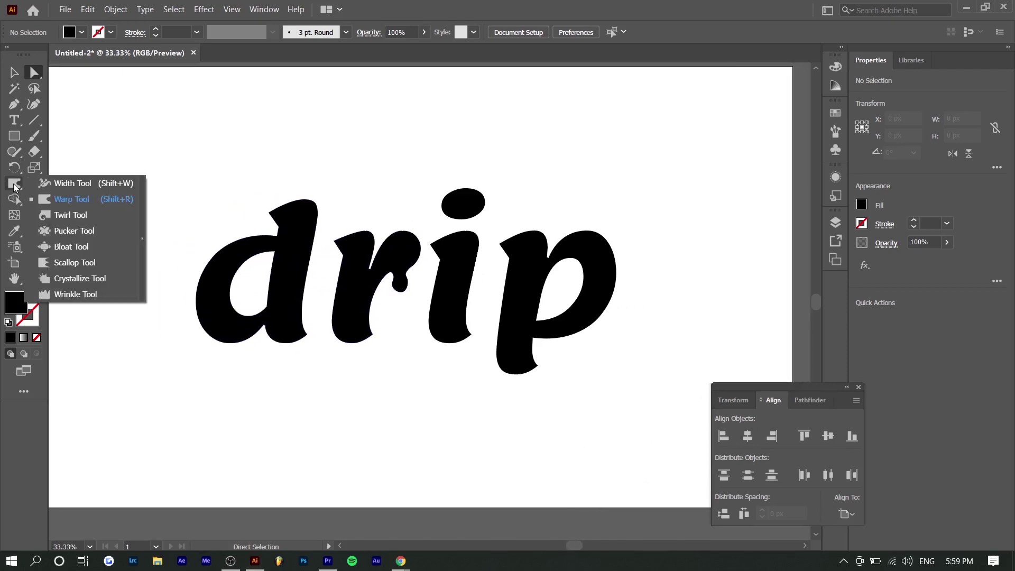
left_click(83, 201)
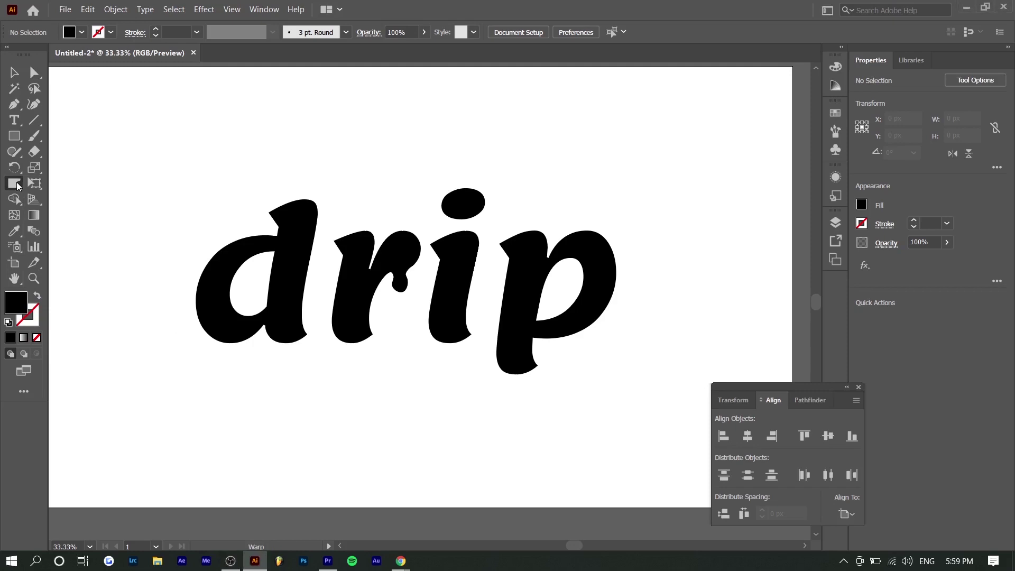
left_click(15, 184)
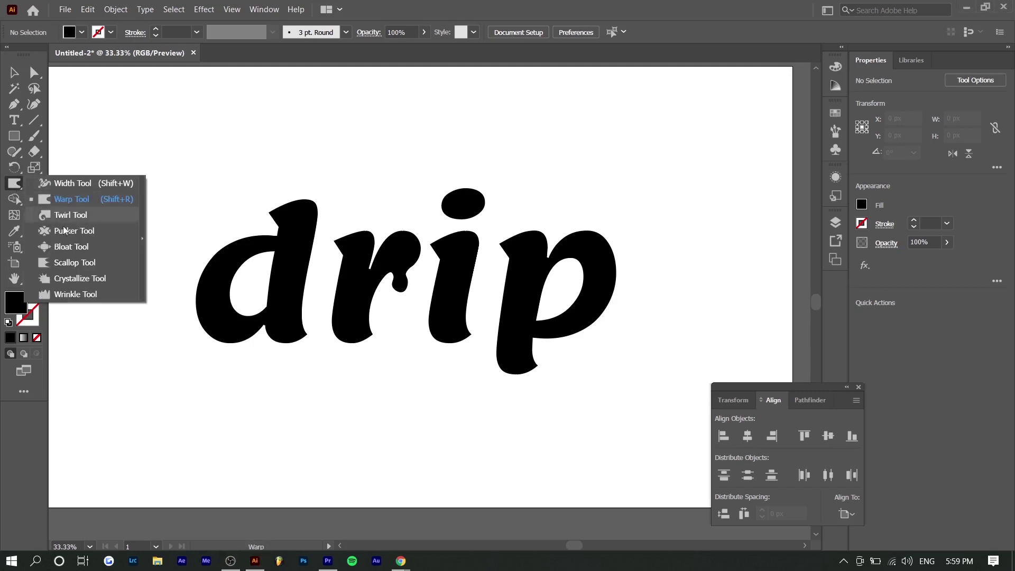
left_click(89, 199)
mouse_move(174, 160)
left_mouse_down()
mouse_move(207, 152)
mouse_move(205, 161)
mouse_move(190, 157)
mouse_move(209, 143)
mouse_move(215, 161)
mouse_move(188, 156)
mouse_move(195, 127)
mouse_move(223, 150)
mouse_move(153, 139)
mouse_move(224, 141)
mouse_move(227, 125)
mouse_move(179, 122)
mouse_move(246, 138)
mouse_move(222, 125)
mouse_move(196, 140)
mouse_move(192, 157)
left_mouse_up()
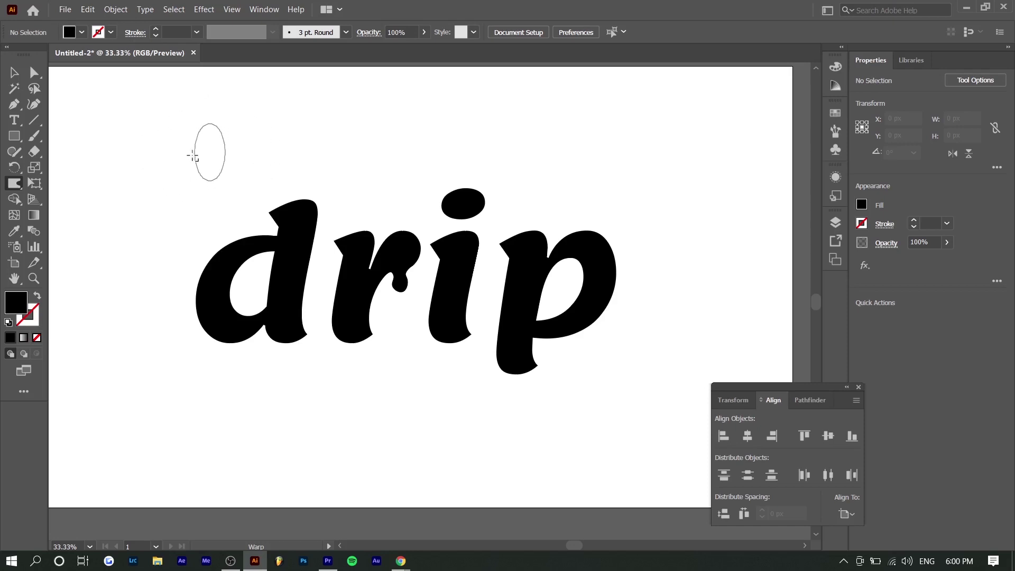
scroll(179, 305, "up", 1)
scroll(222, 278, "down", 1)
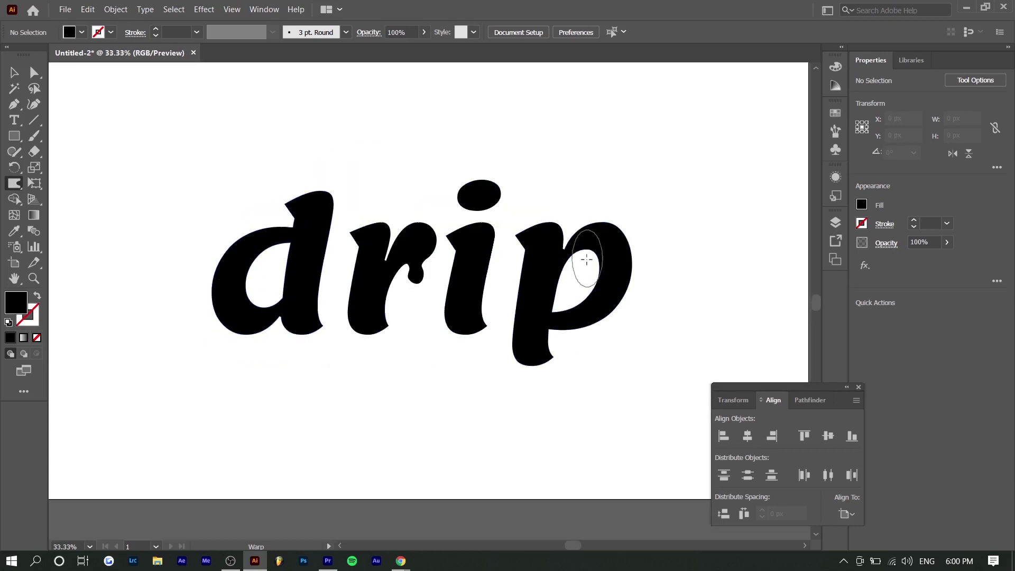
scroll(539, 317, "up", 1)
key("a")
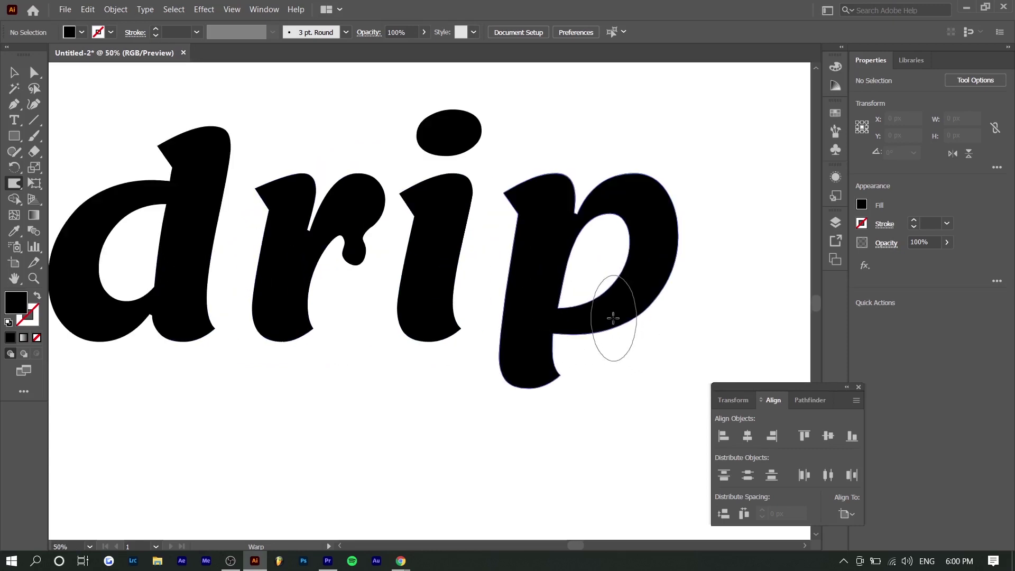
left_click_drag(613, 320, 626, 379)
left_click_drag(346, 243, 345, 245)
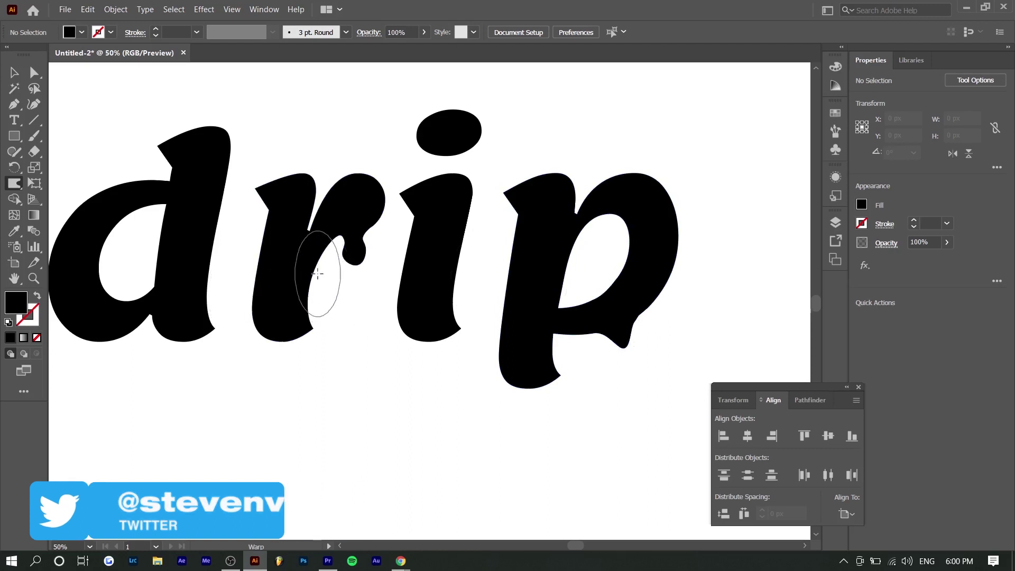
left_click_drag(341, 236, 342, 239)
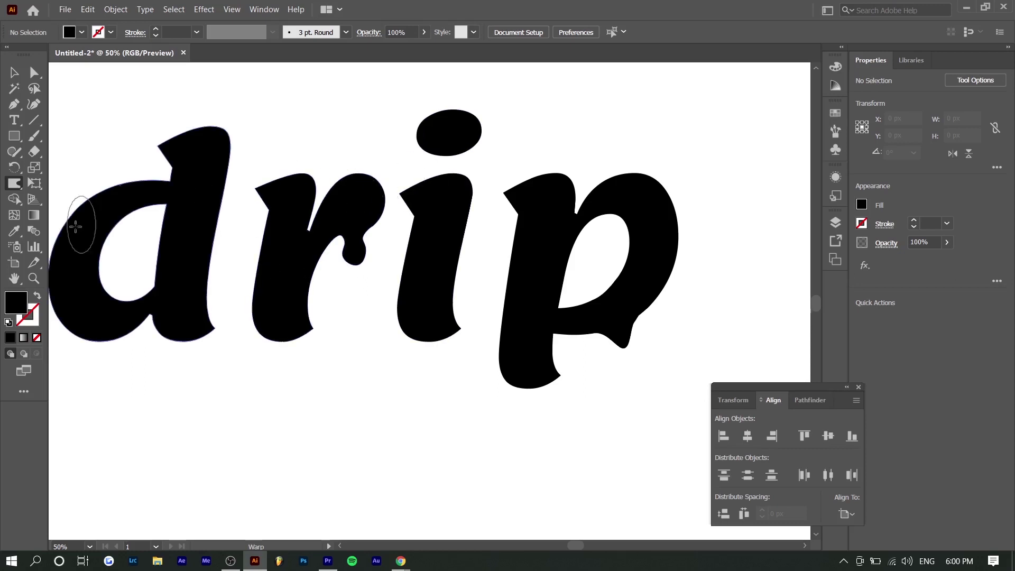
Pull a short drip down from the upper inner edge of the d's bowl with the Warp tool.
scroll(81, 242, "up", 1)
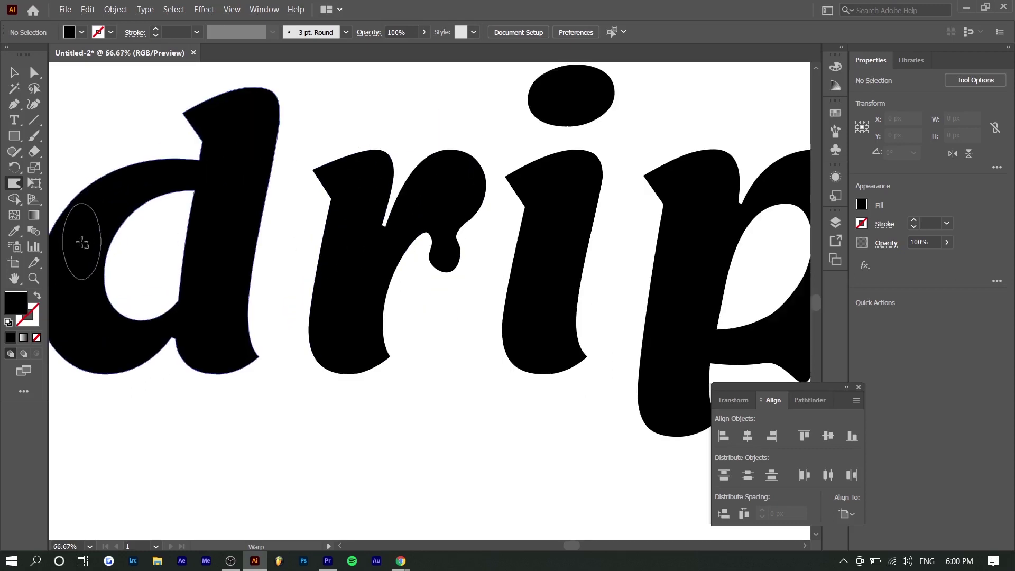
left_click_drag(128, 215, 145, 272)
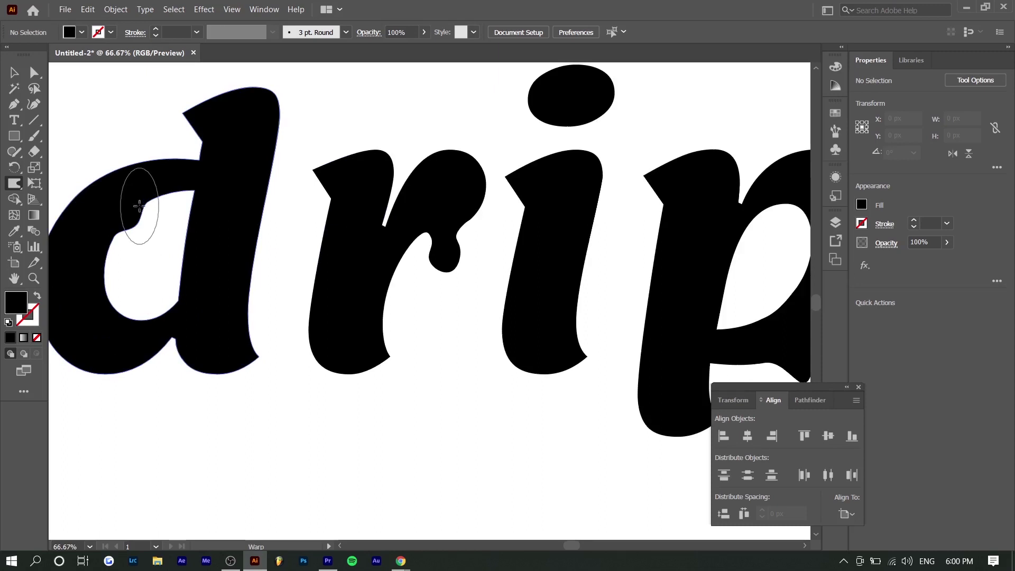
left_click_drag(139, 205, 141, 255)
scroll(144, 269, "down", 1)
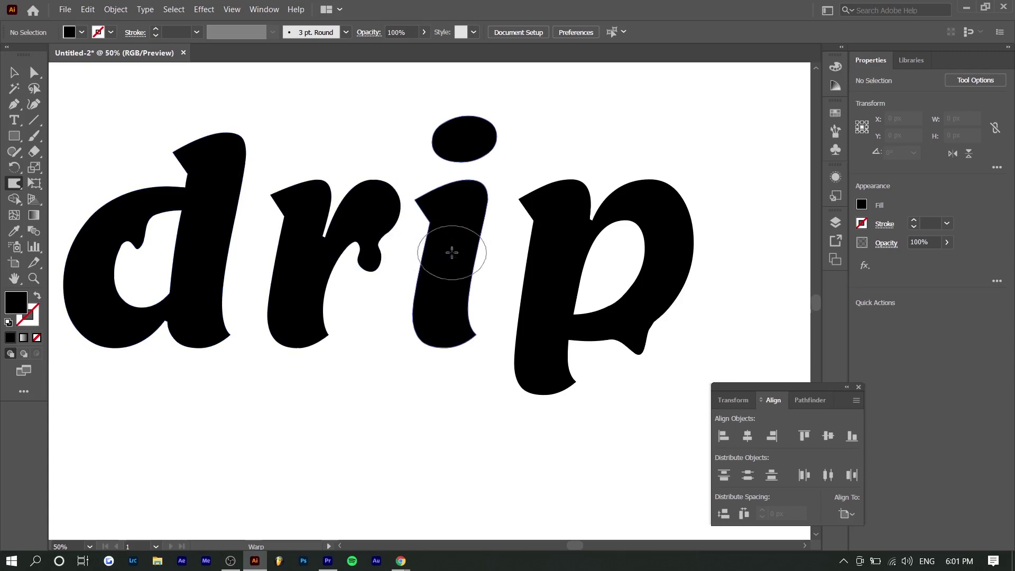
Widen the Warp tool's brush, bend the sides of the i's stem and pull the underside of its dot down.
mouse_move(452, 269)
left_mouse_down()
mouse_move(473, 264)
mouse_move(444, 302)
mouse_move(471, 345)
mouse_move(423, 336)
left_mouse_up()
left_click_drag(465, 147, 509, 168)
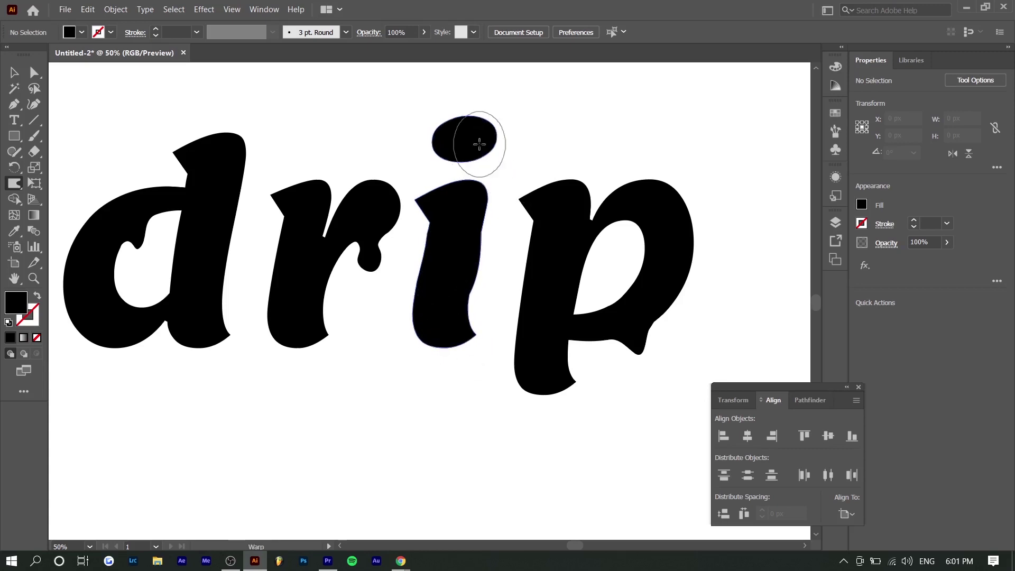
left_click_drag(479, 144, 478, 165)
Push the top of the p's stem up and pull the upper inner edge of its bowl down with the Warp tool.
left_click_drag(572, 206, 570, 190)
left_click_drag(629, 228, 618, 243)
left_click_drag(581, 275, 592, 277)
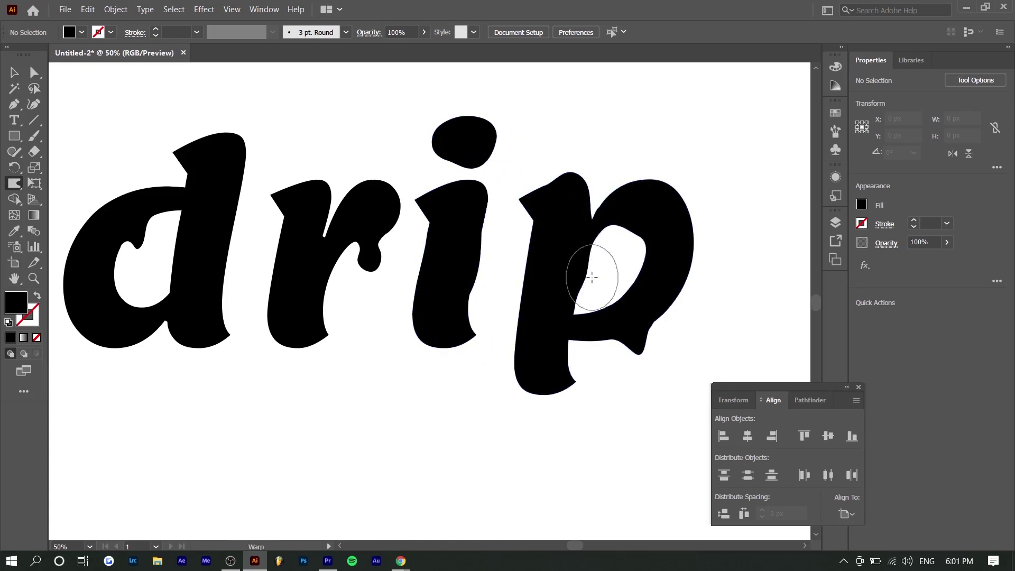
key("ctrl+z")
left_click_drag(627, 226, 646, 260)
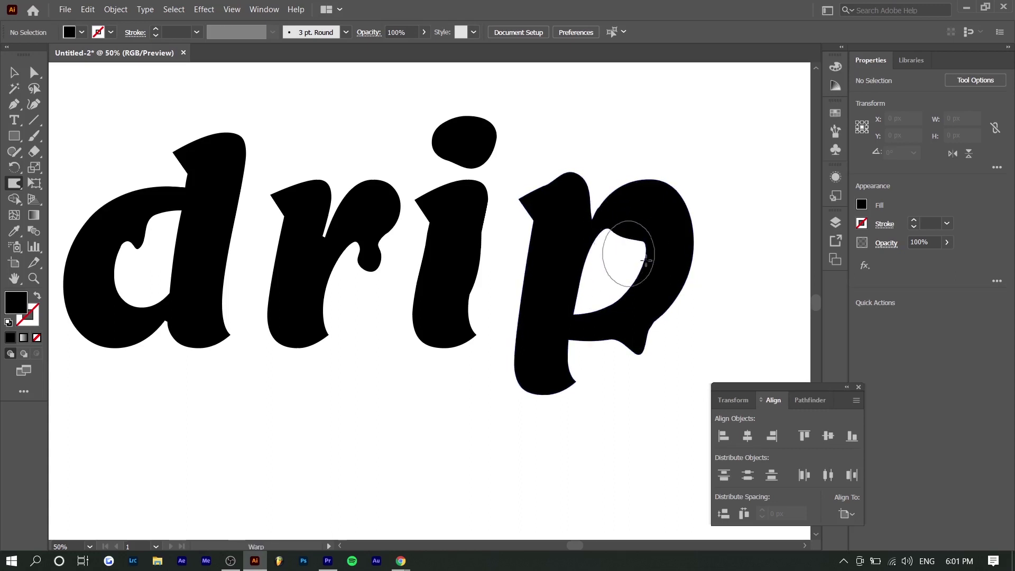
Pull a drip down from the bottom of the d's bowl and bulge the inner side of the r's stem with the Warp tool.
left_click_drag(113, 344, 118, 385)
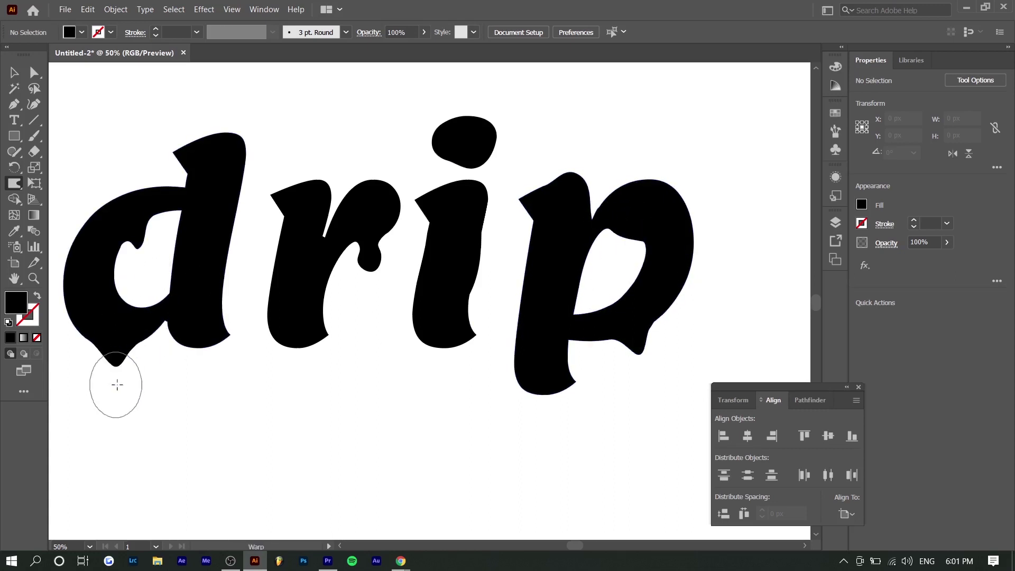
left_click_drag(199, 351, 211, 374)
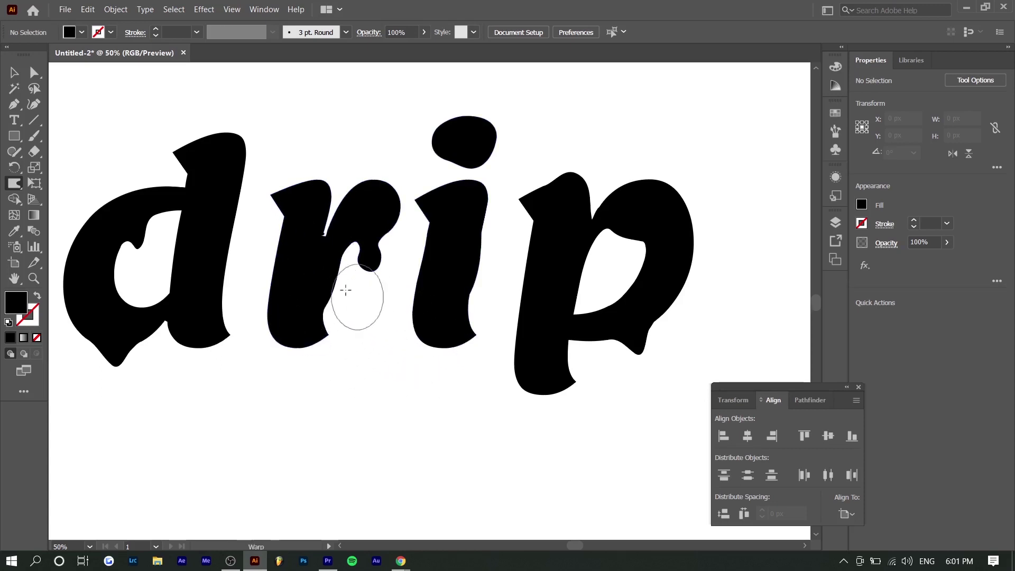
scroll(264, 344, "down", 1)
scroll(152, 362, "up", 1)
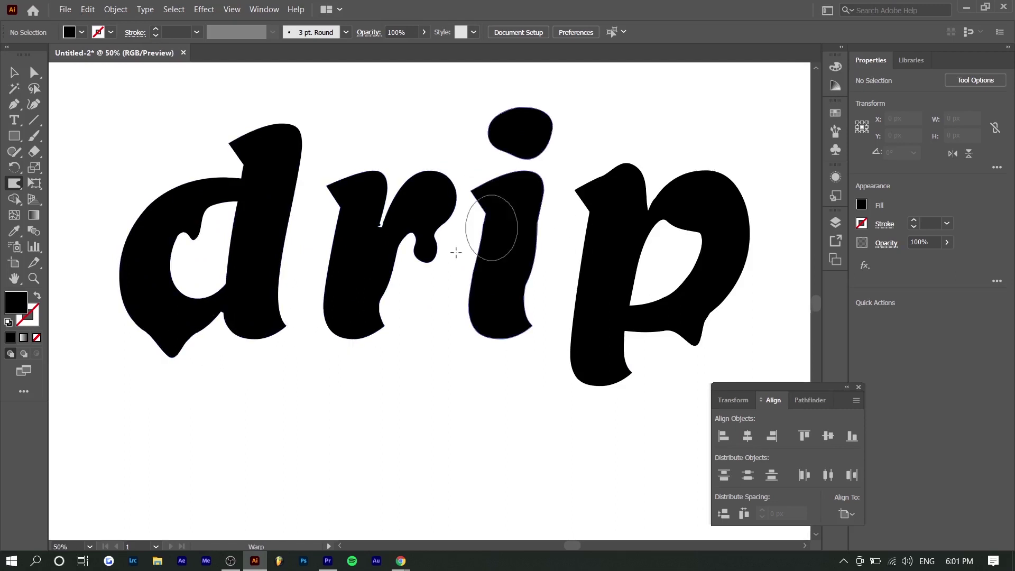
Add a new "drip" text in Lemon Regular above the warped lettering.
left_click_drag(805, 389, 893, 395)
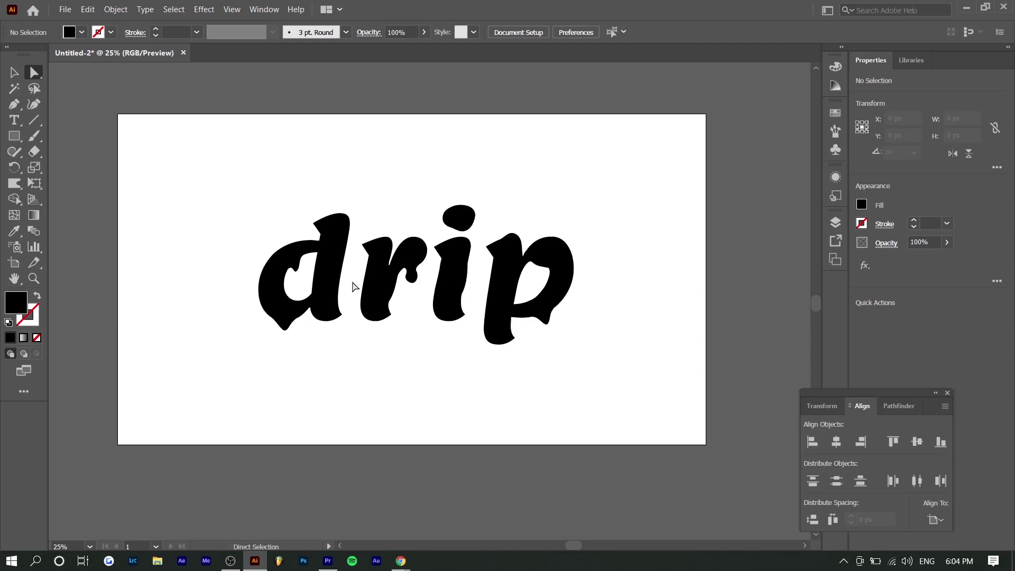
key("t")
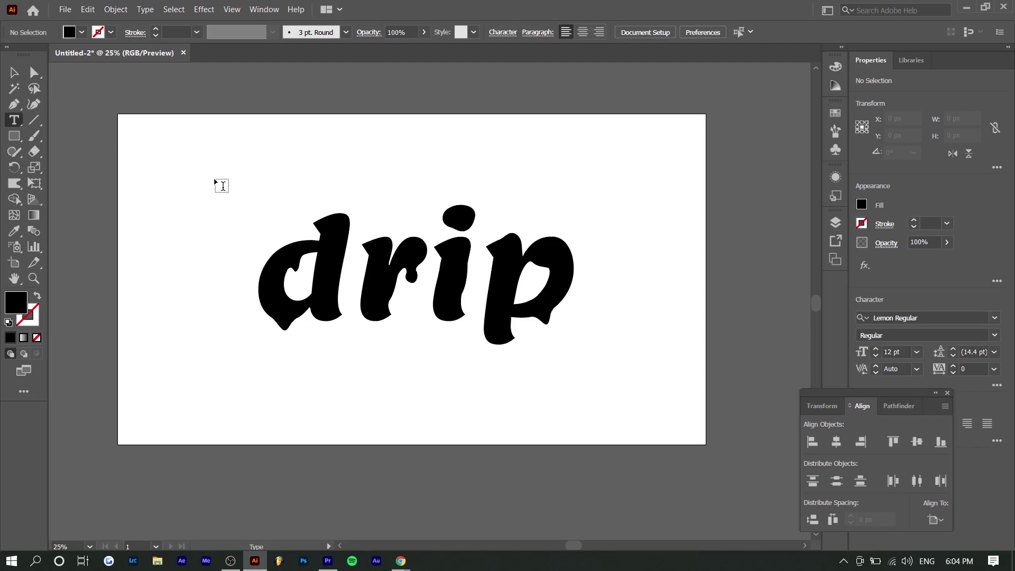
left_click(222, 187)
type("drip")
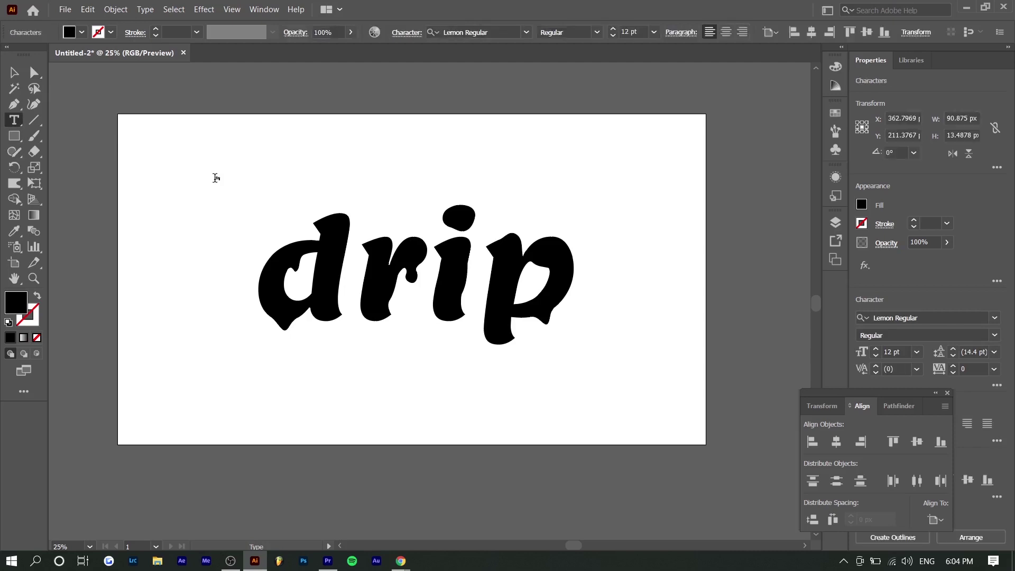
Enlarge the new "drip" text to about the size of the warped lettering and place it below it.
left_click(34, 73)
left_click(218, 175)
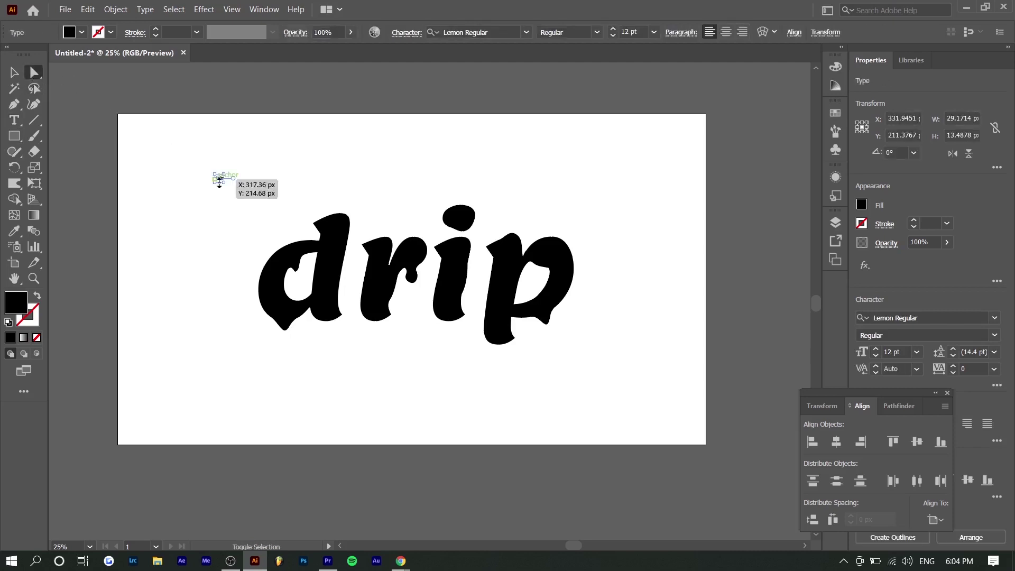
left_click_drag(251, 193, 407, 305)
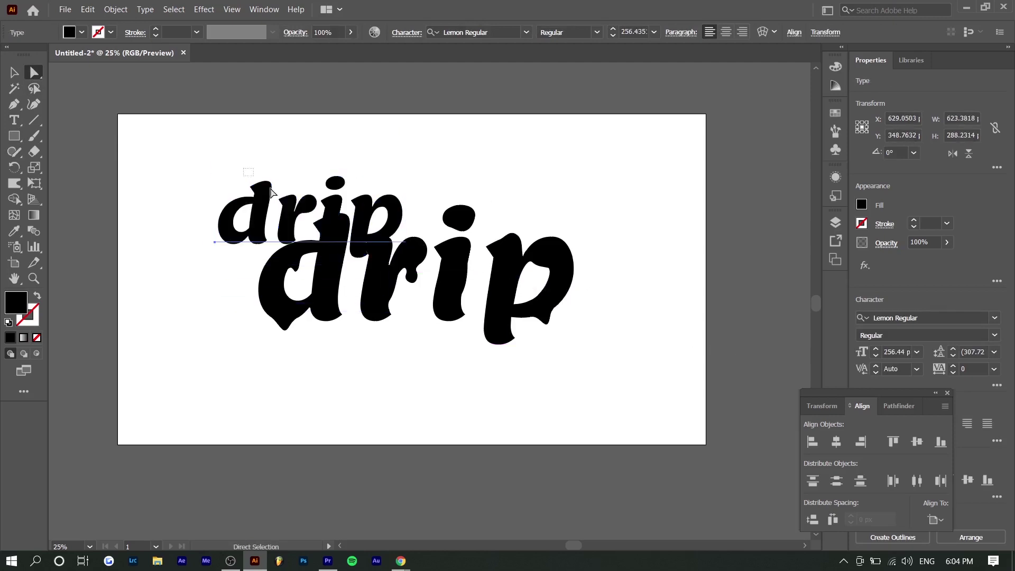
left_click_drag(282, 208, 332, 243)
left_click_drag(550, 314, 533, 308)
Select the warped "drip" lettering, fill it with green and deselect it.
left_click_drag(658, 171, 185, 359)
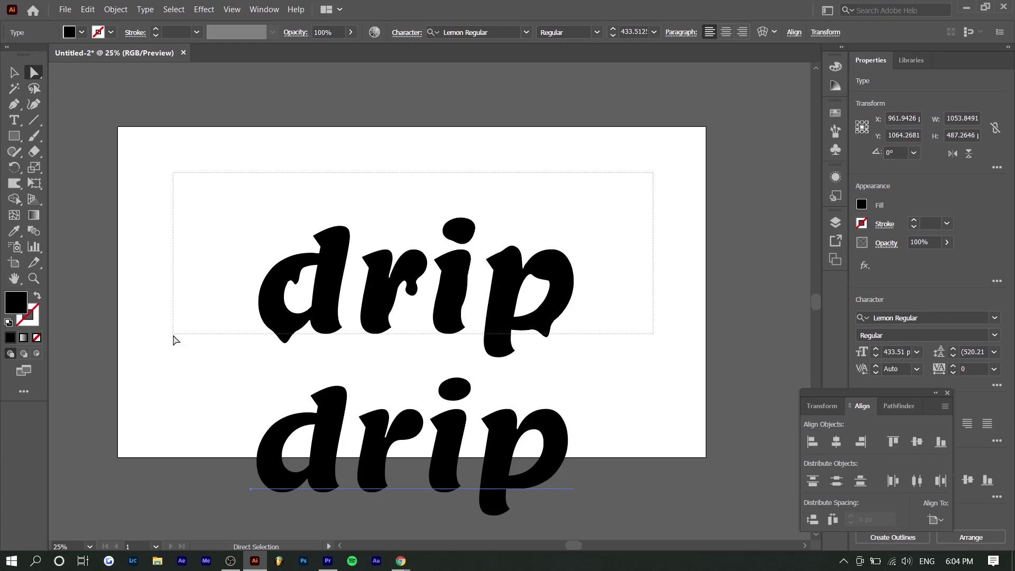
left_click(862, 205)
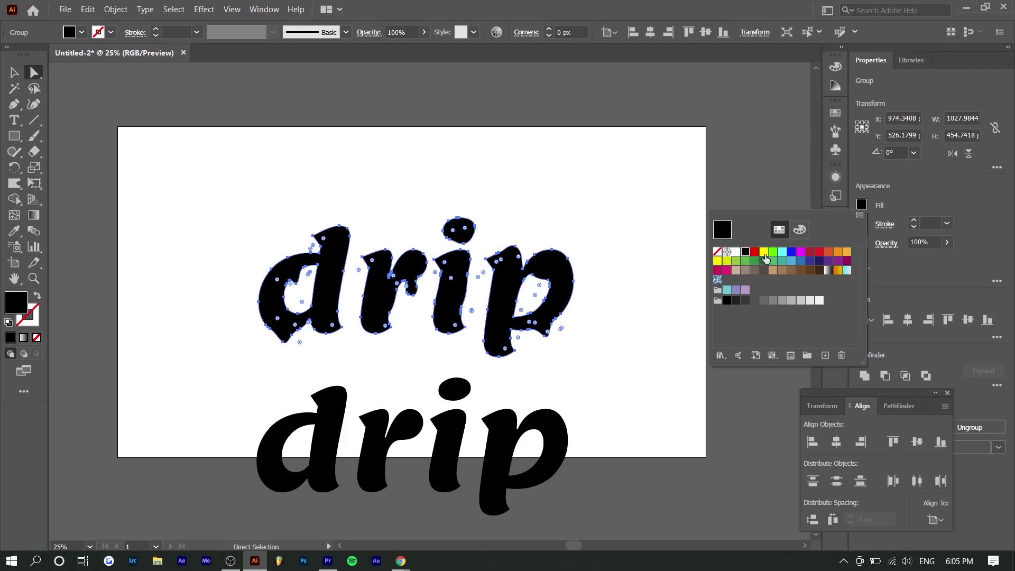
left_click(771, 260)
left_click(140, 119)
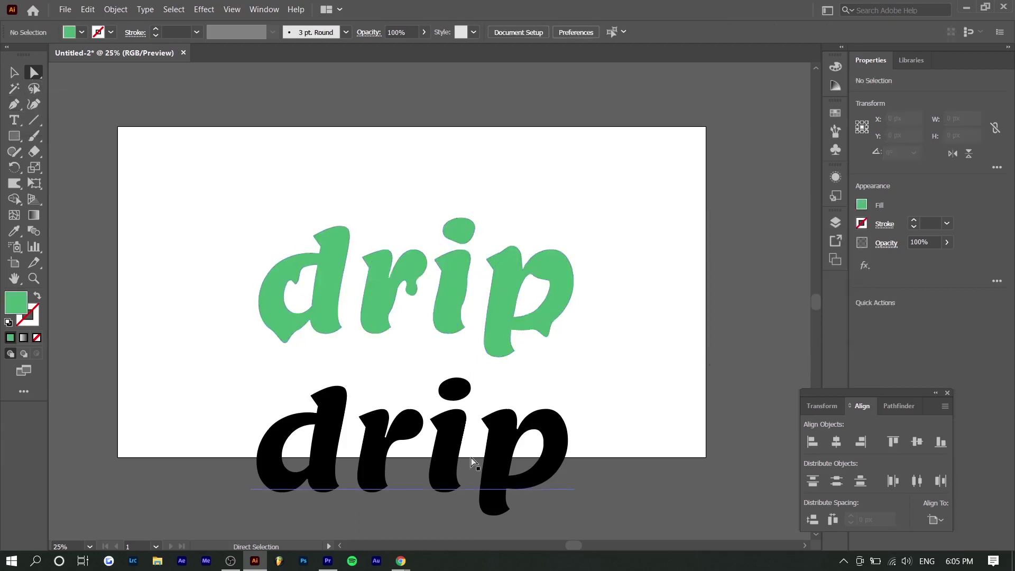
Move the plain black "drip" text over the green lettering, fine-tune its size to match and deselect it.
left_click_drag(464, 464, 451, 291)
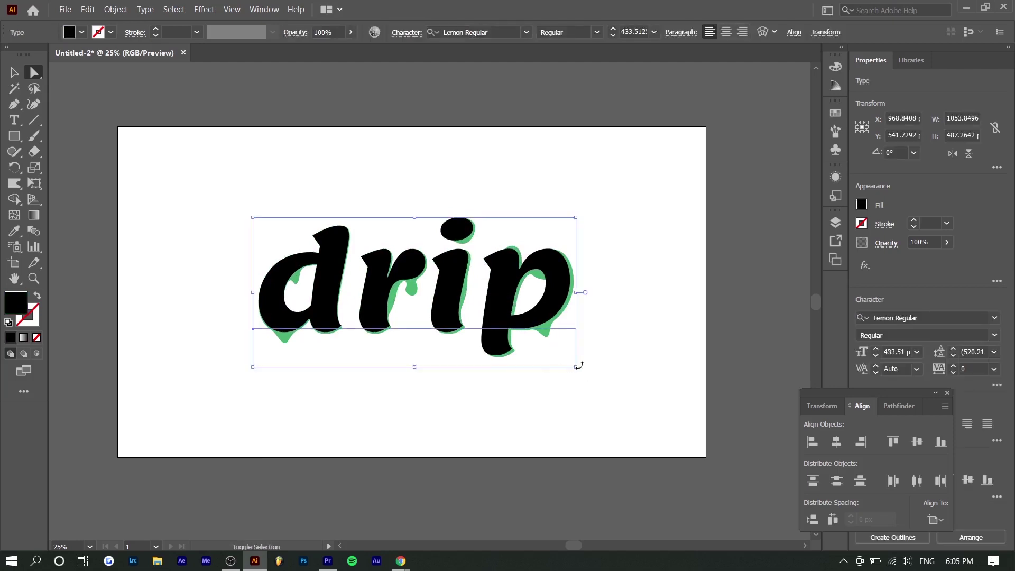
left_click_drag(576, 367, 580, 368)
key("ctrl+shift+a")
Examine the green areas extending past the black letters to compare the warped shapes with the original lettering.
scroll(413, 288, "up", 1)
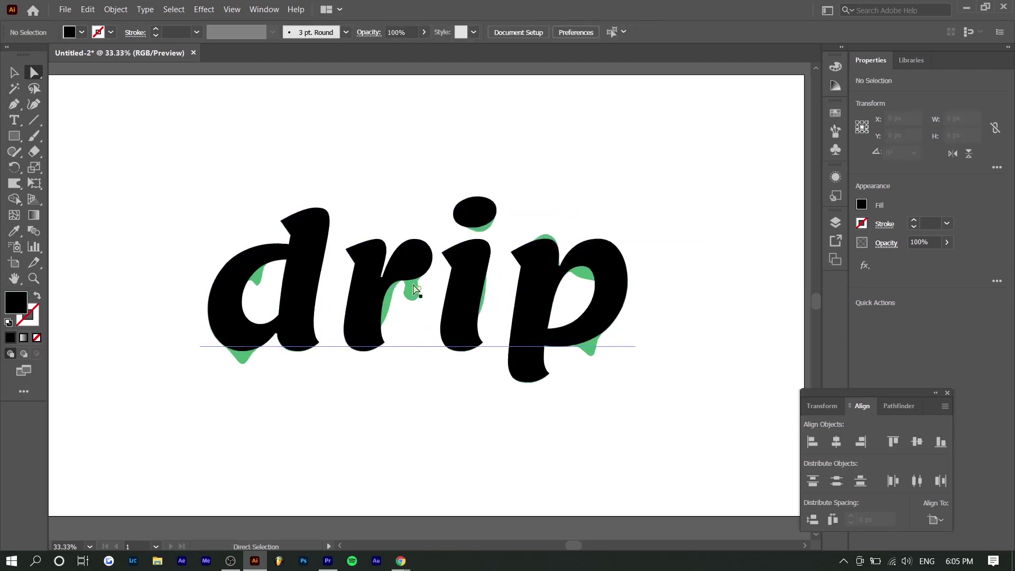
scroll(276, 294, "up", 1)
scroll(250, 287, "up", 3)
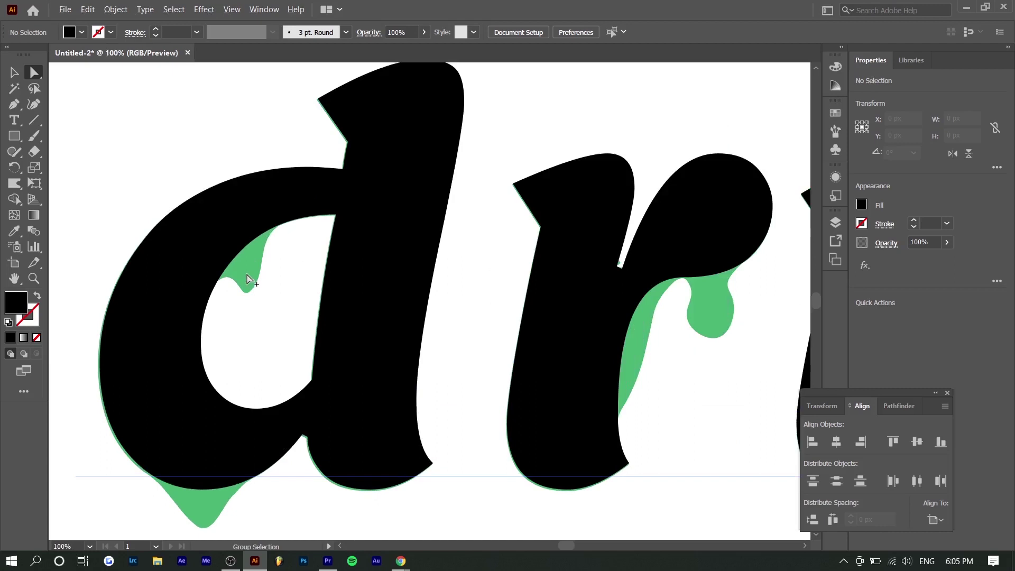
scroll(228, 309, "down", 1)
scroll(367, 321, "down", 1)
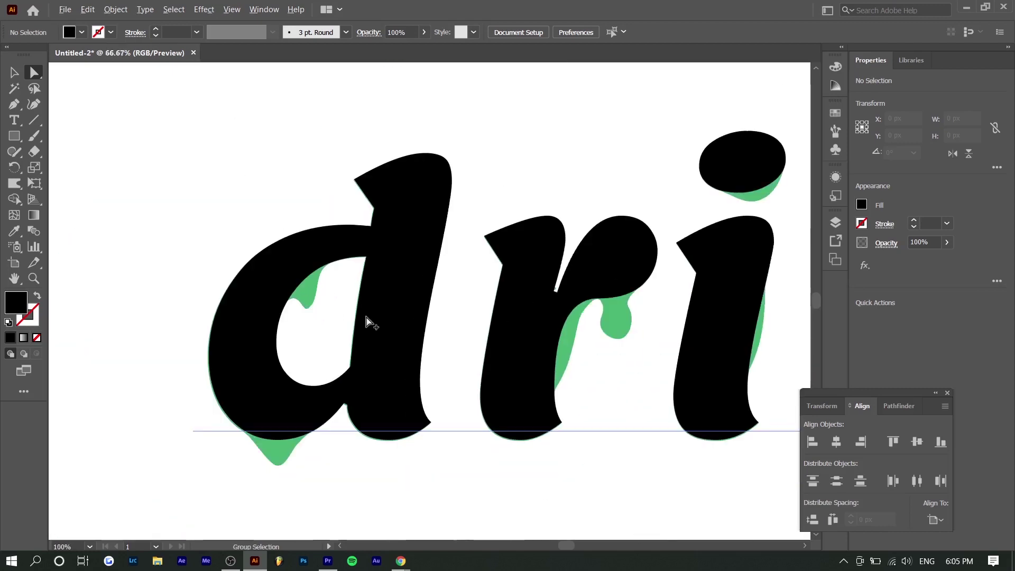
scroll(453, 287, "down", 1)
scroll(616, 218, "up", 1)
scroll(688, 225, "up", 1)
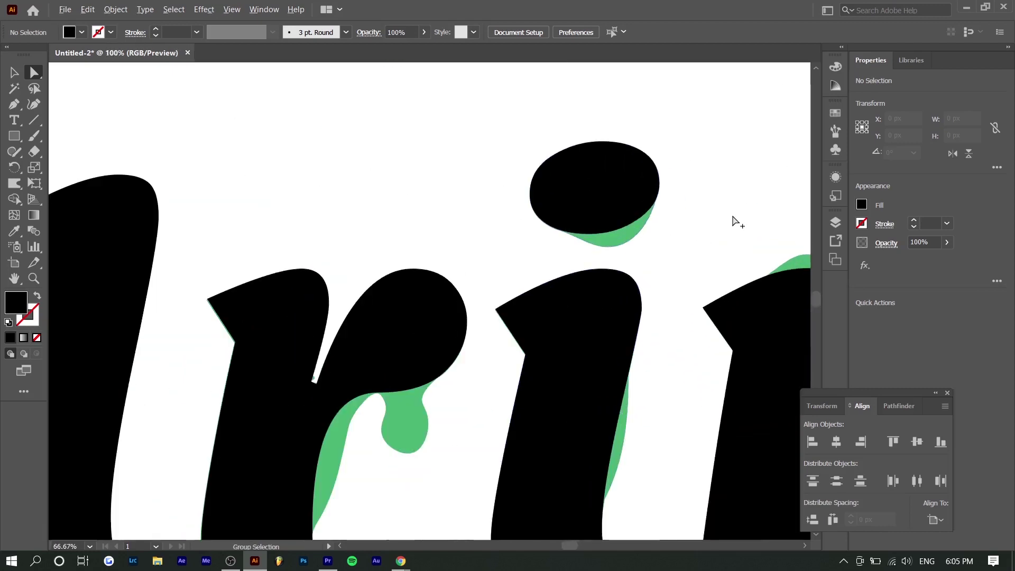
scroll(604, 222, "down", 1)
scroll(306, 426, "down", 2)
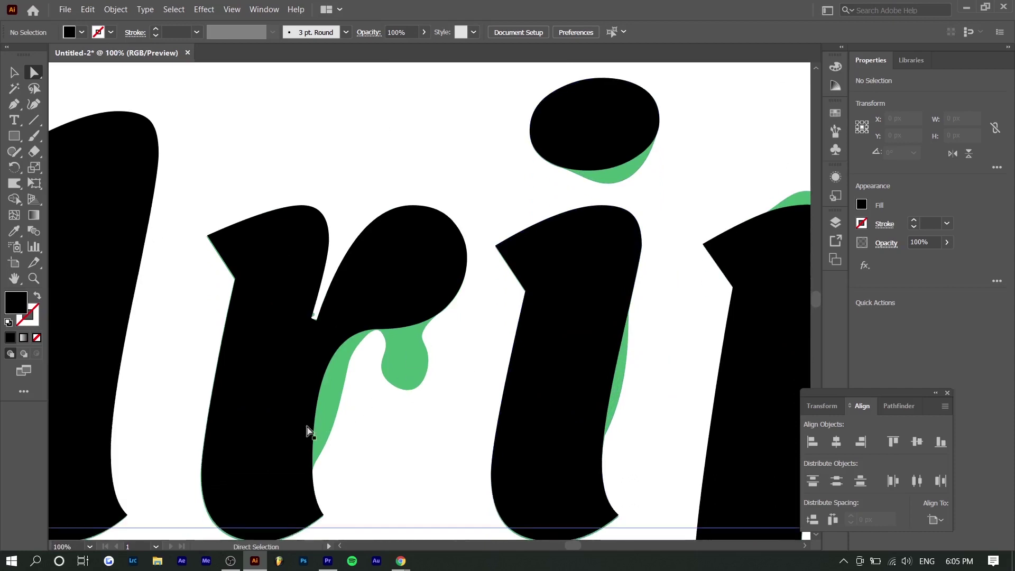
Open the group of distortion tools that contains the Warp tool.
scroll(333, 407, "down", 1)
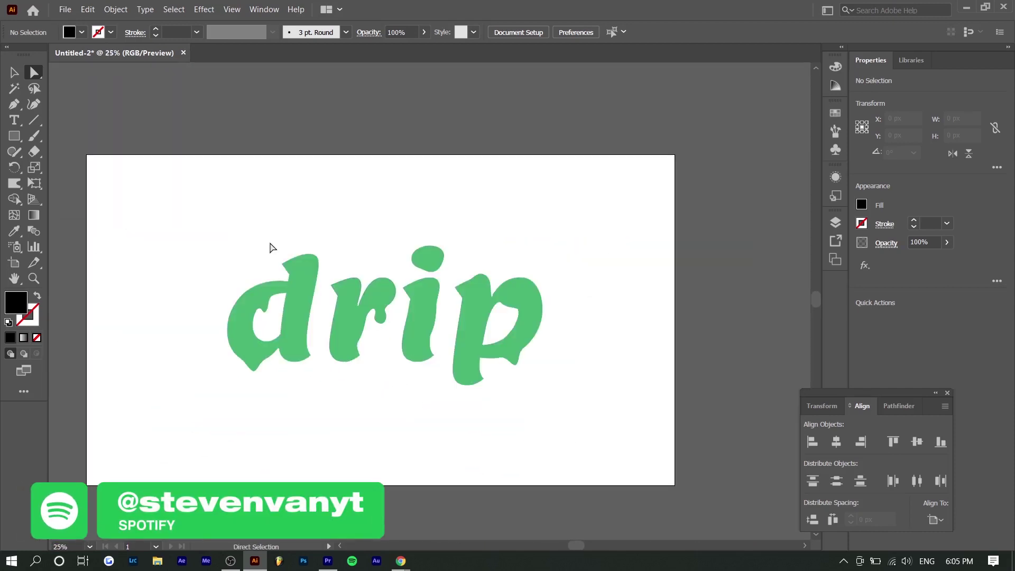
left_click(15, 183)
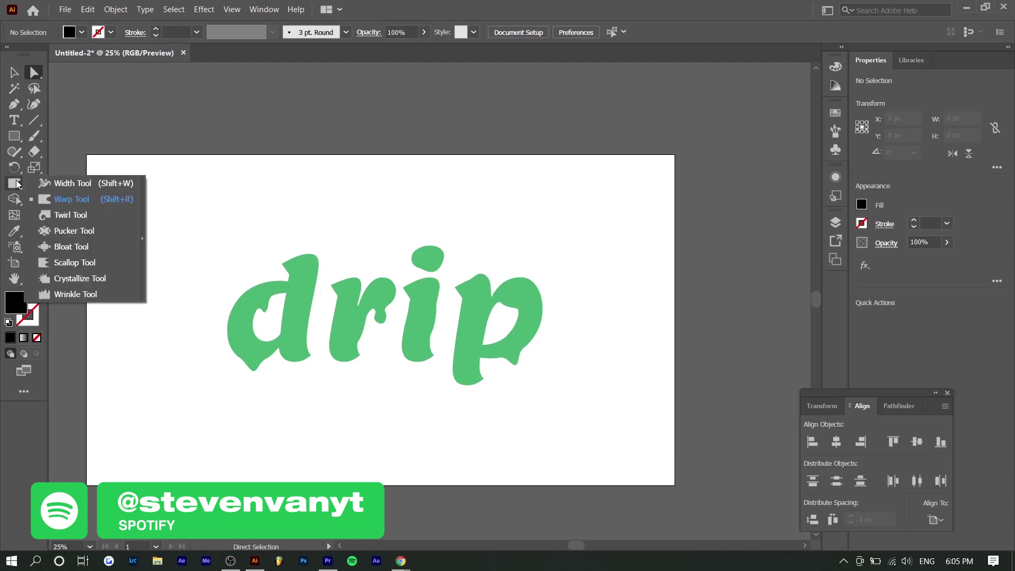